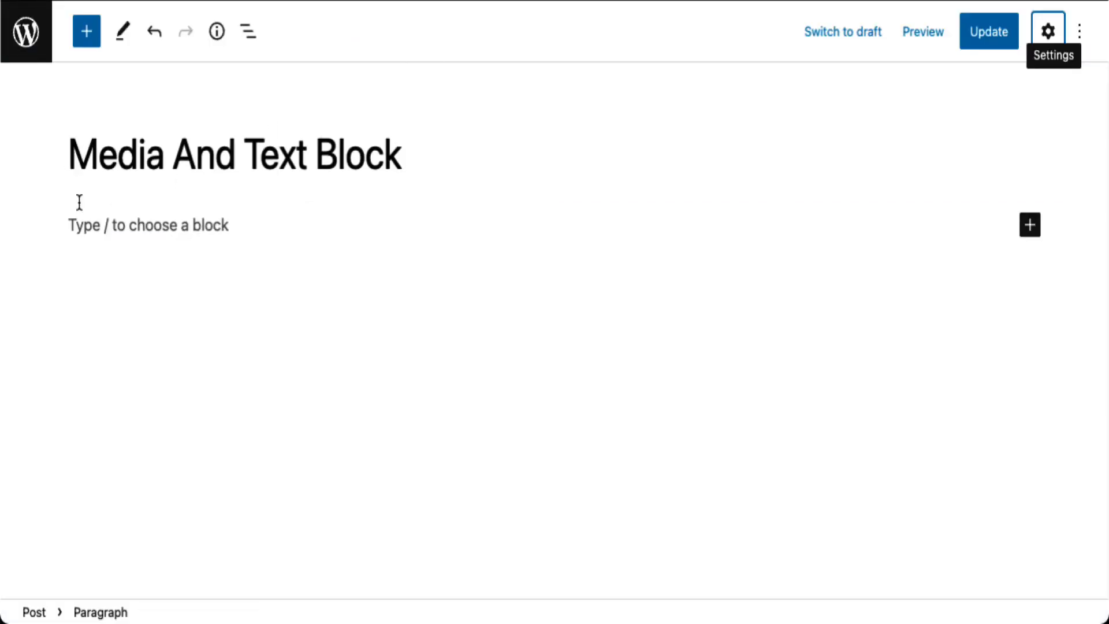
# Step: Insert a Media & Text block below the post title
pyautogui.click(88, 35)
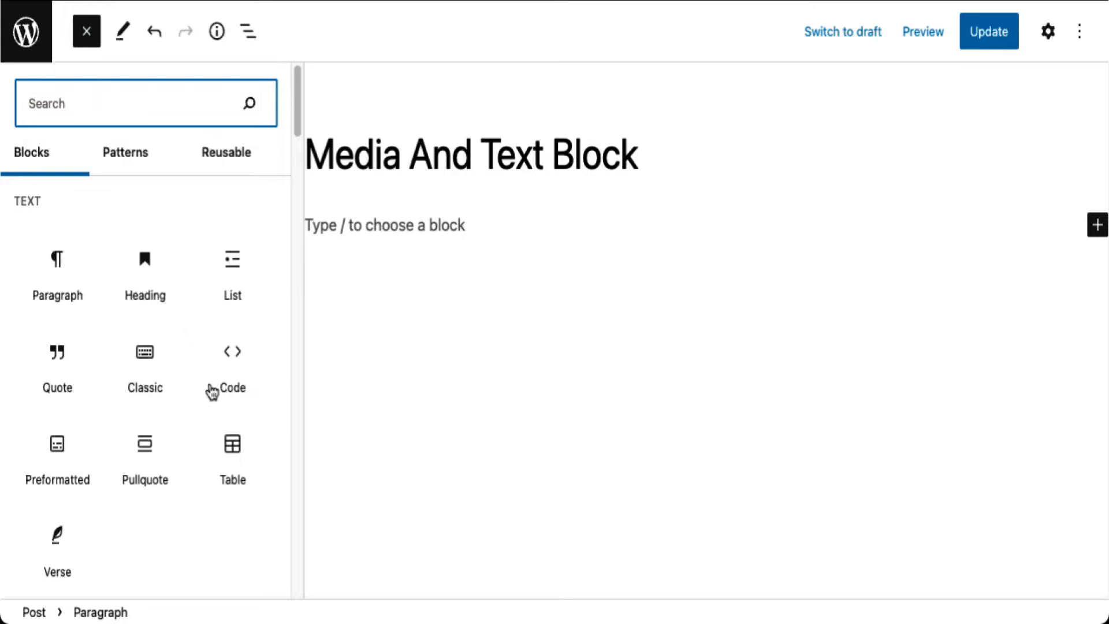
pyautogui.scroll(-5, 212, 393)
pyautogui.scroll(-5, 212, 393)
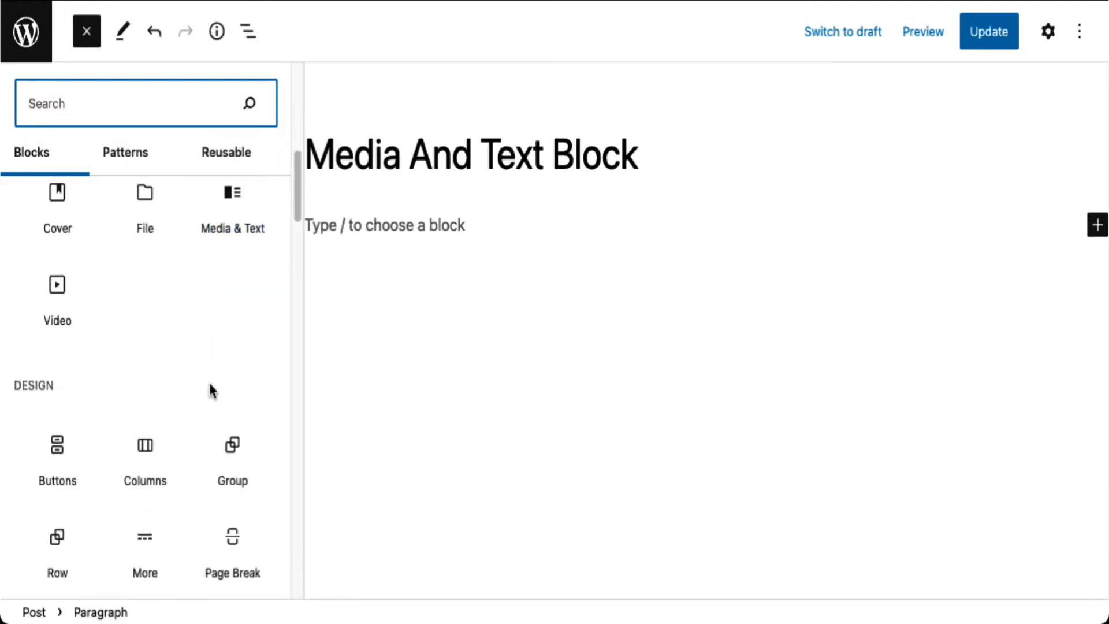
pyautogui.moveTo(245, 264)
pyautogui.scroll(3, 248, 272)
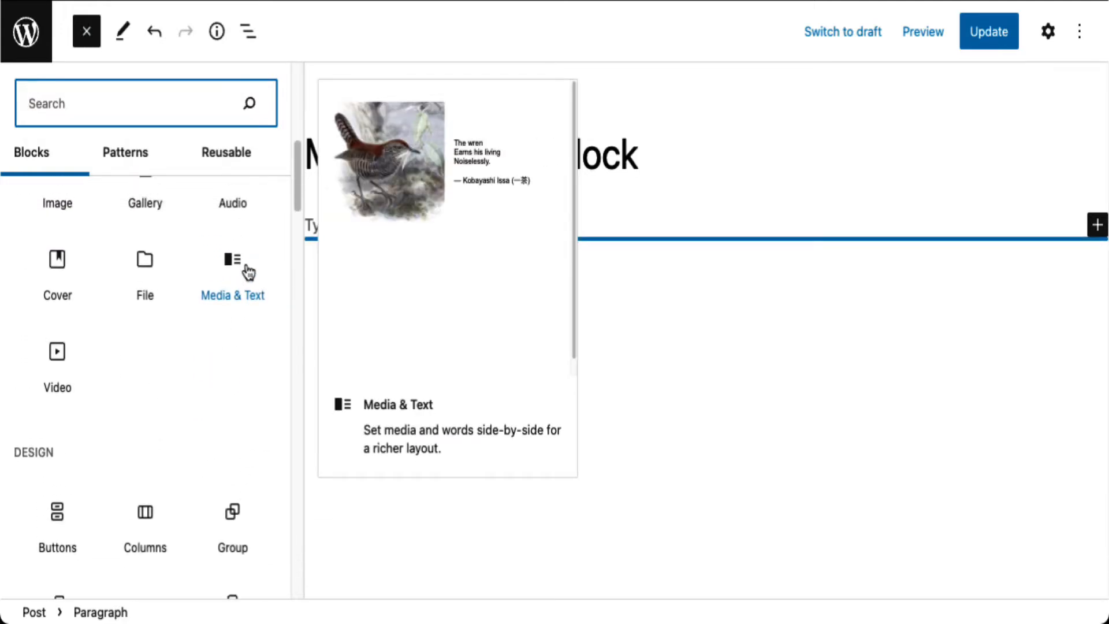
pyautogui.click(237, 275)
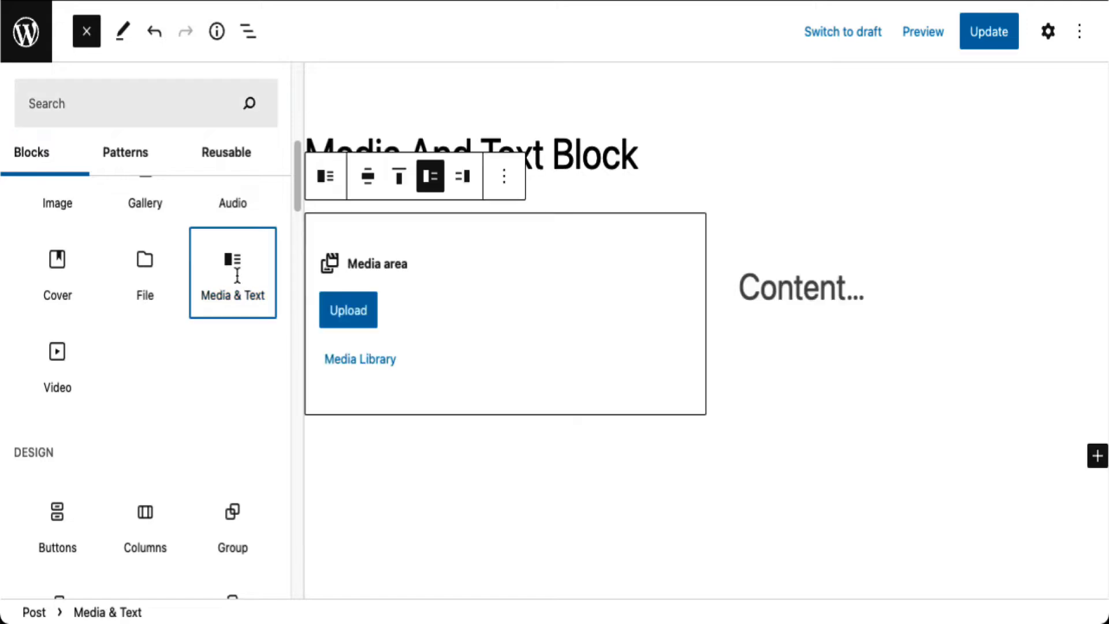
pyautogui.click(671, 504)
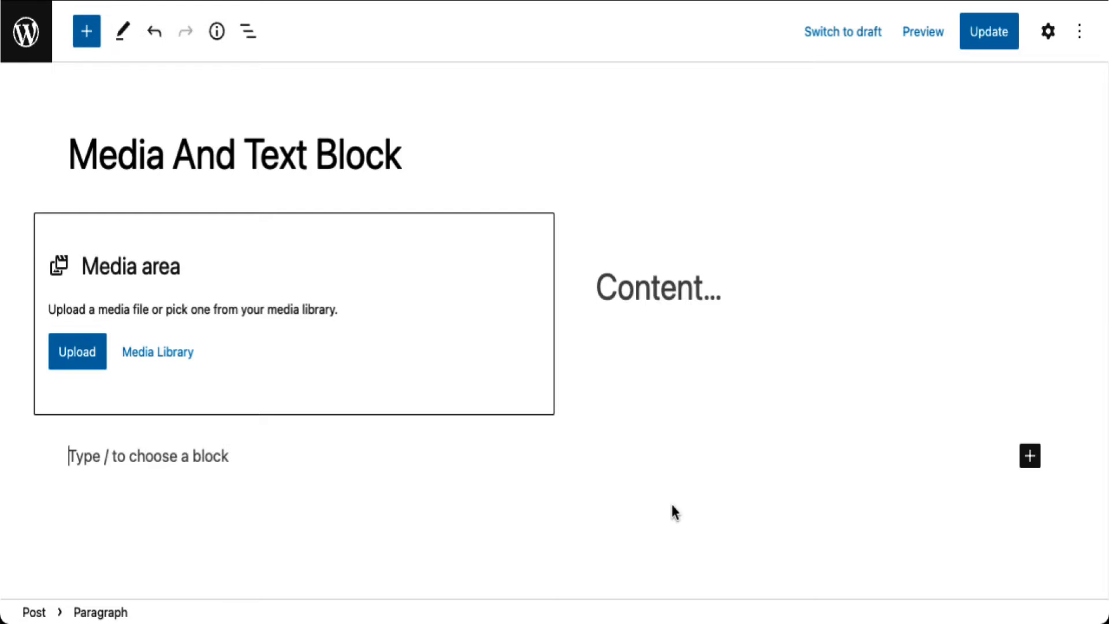
# Step: Fill the block's media area with the red store building photo IMG_6956 from the Media Library
pyautogui.click(570, 243)
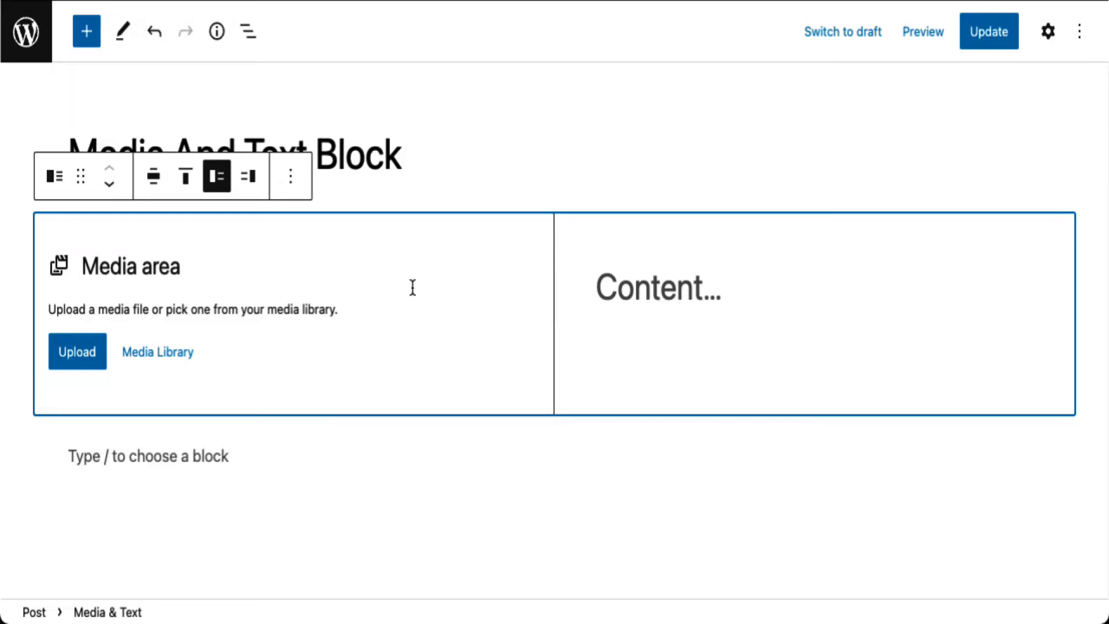
pyautogui.click(167, 356)
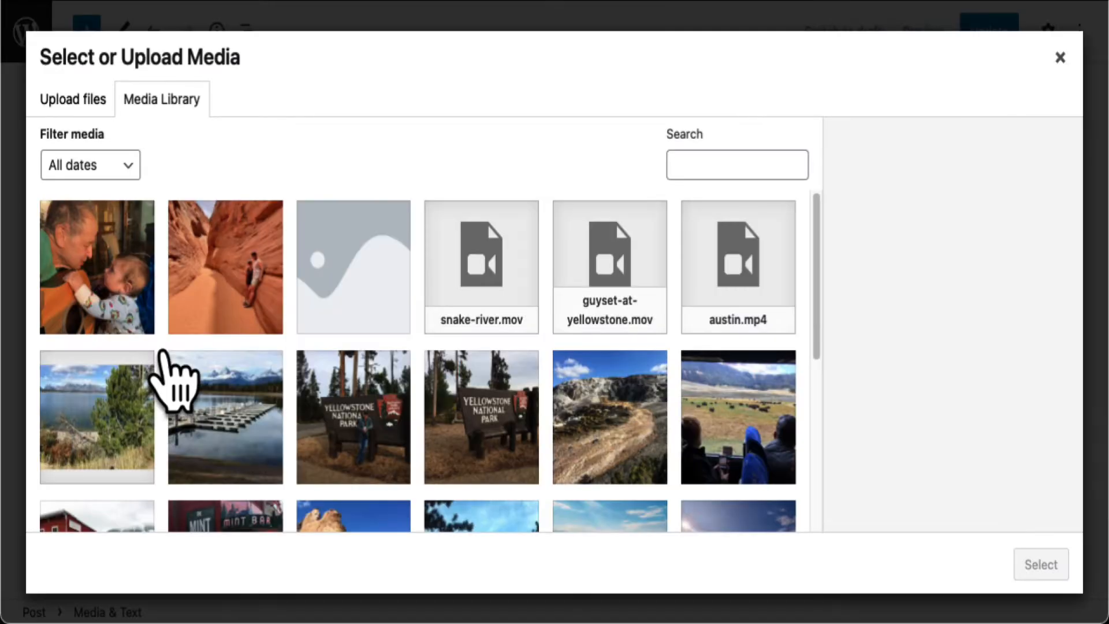
pyautogui.scroll(-3, 168, 371)
pyautogui.click(98, 396)
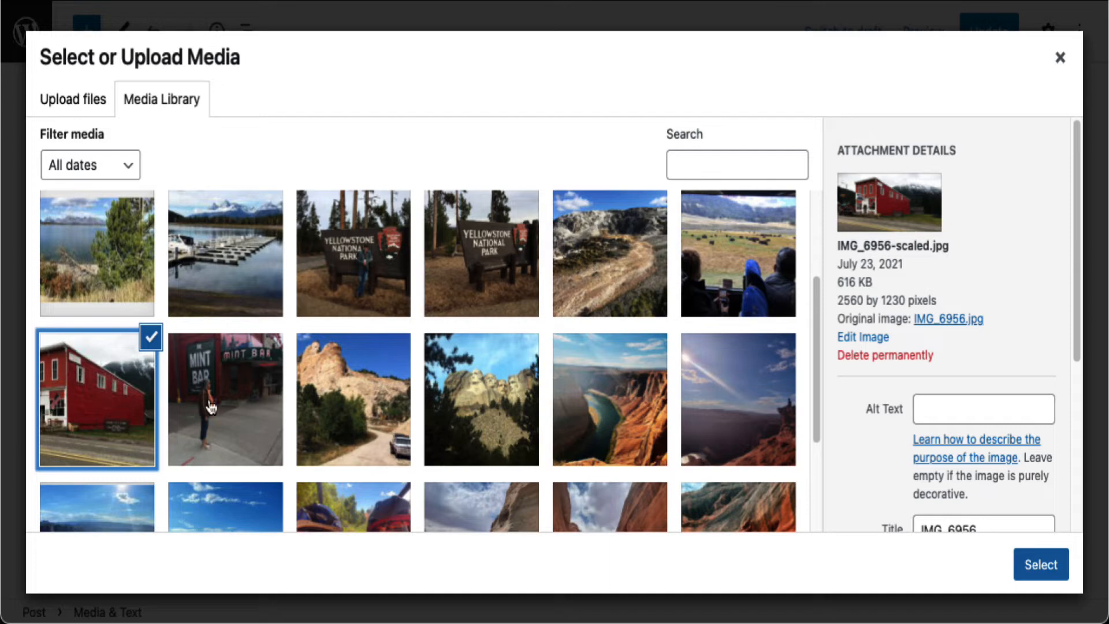
pyautogui.click(1058, 568)
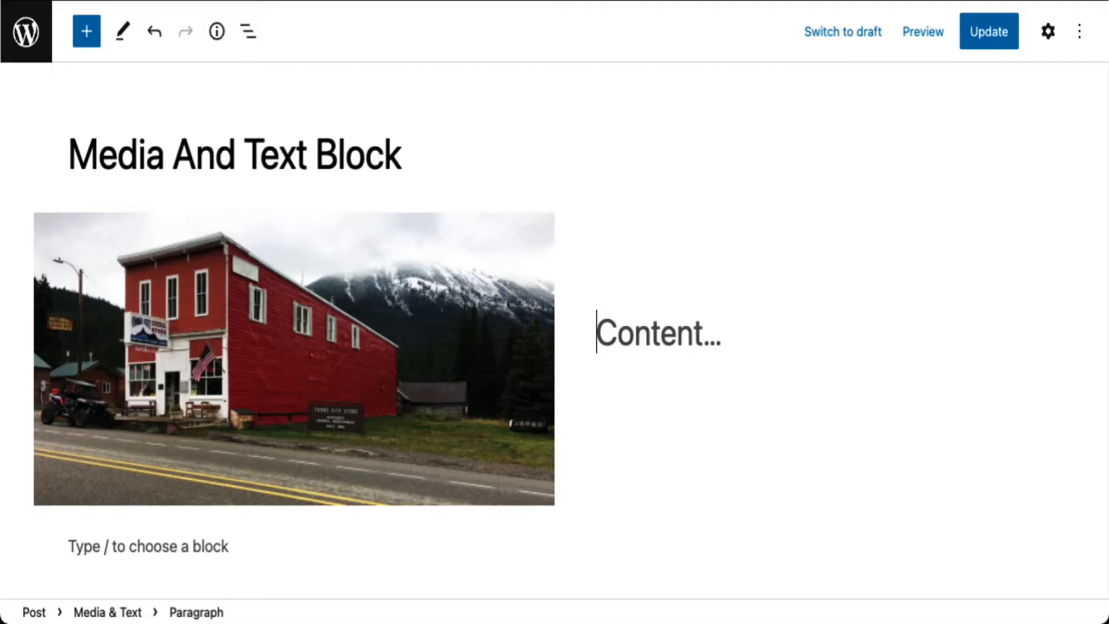
# Step: Enter "Wyoming Store" in the block's content area and add a Lorem ipsum placeholder paragraph below it
pyautogui.write('W')
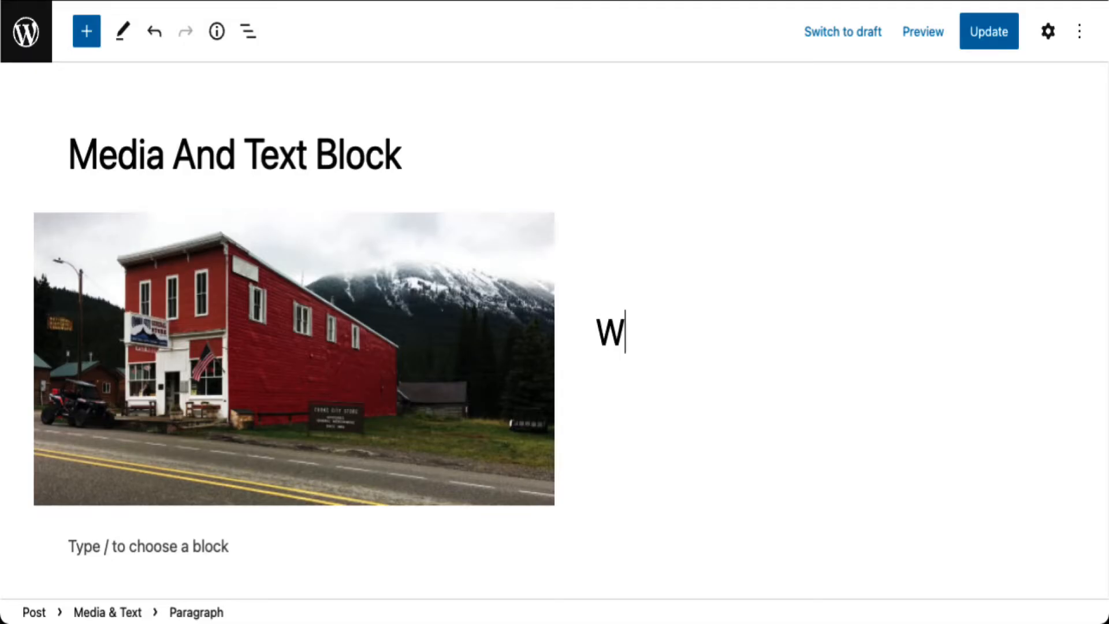
pyautogui.write('yoming ')
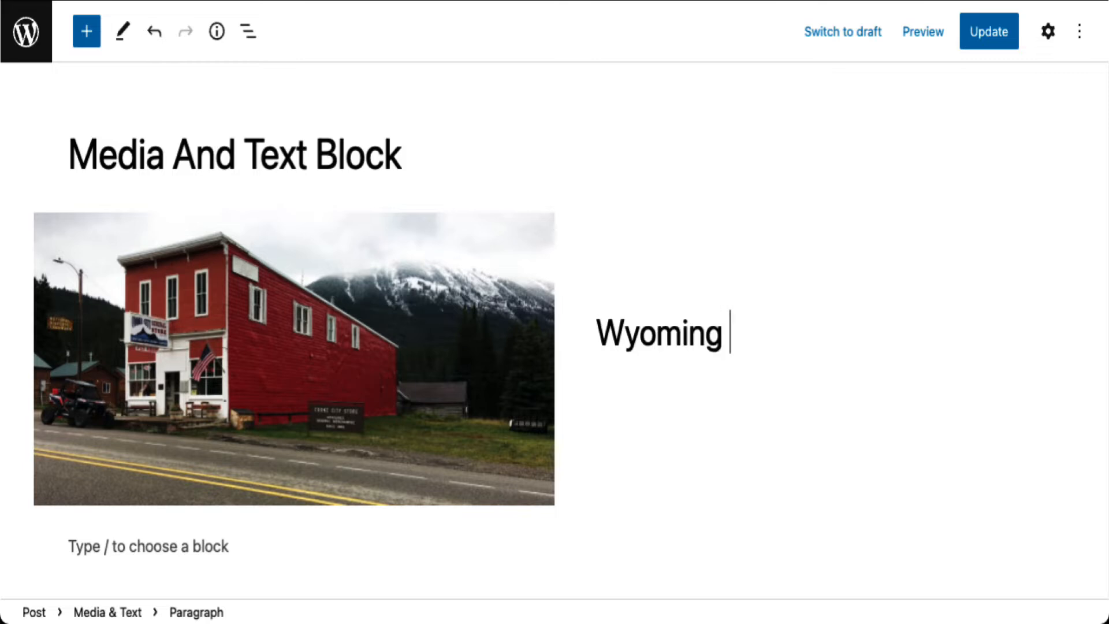
pyautogui.write('Store')
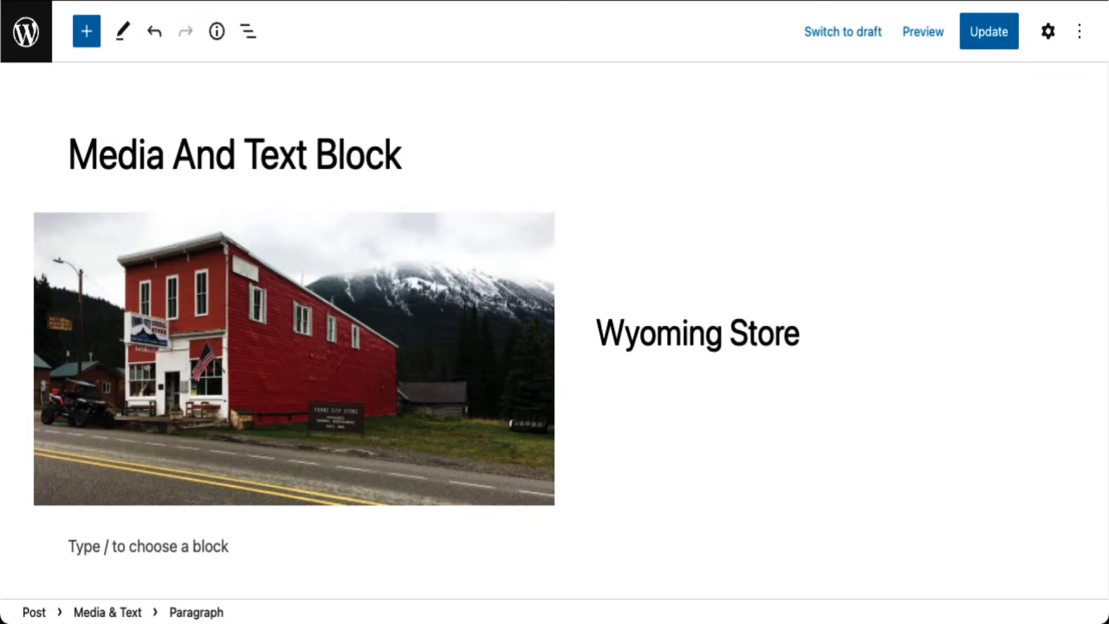
pyautogui.press('Return')
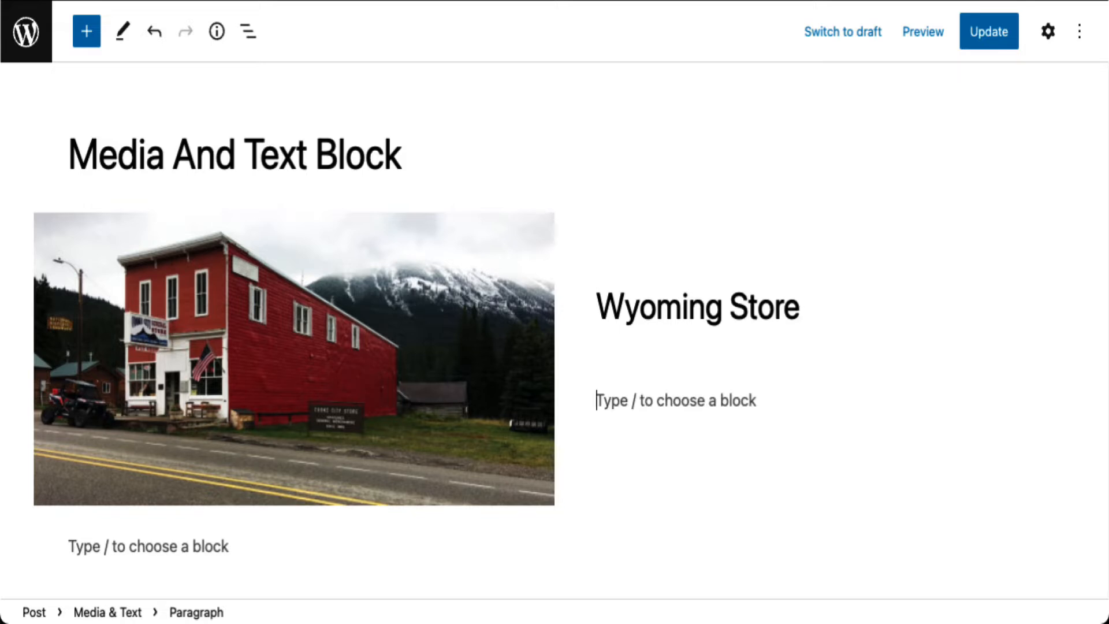
pyautogui.write('Lorem ipsum dolor sit amet, consectetur adipiscing elit. Morbi at ullamcorper justo, ut rhoncus dolor. Aliquam ac auctor enim. Nulla justo nulla, pharetra vel turpis vitae, lobortis molestie dui. In et ex velit. Vivamus lectus turpis, interdum sit amet quam sit amet, dictum rutrum lacus. Nam risus risus, tristique eu ornare non, interdum in erat. In quis eleifend odio. Suspendisse non vestibulum nisl. Phasellus quam odio, tincidunt nec vulputate ut, venenatis a diam.')
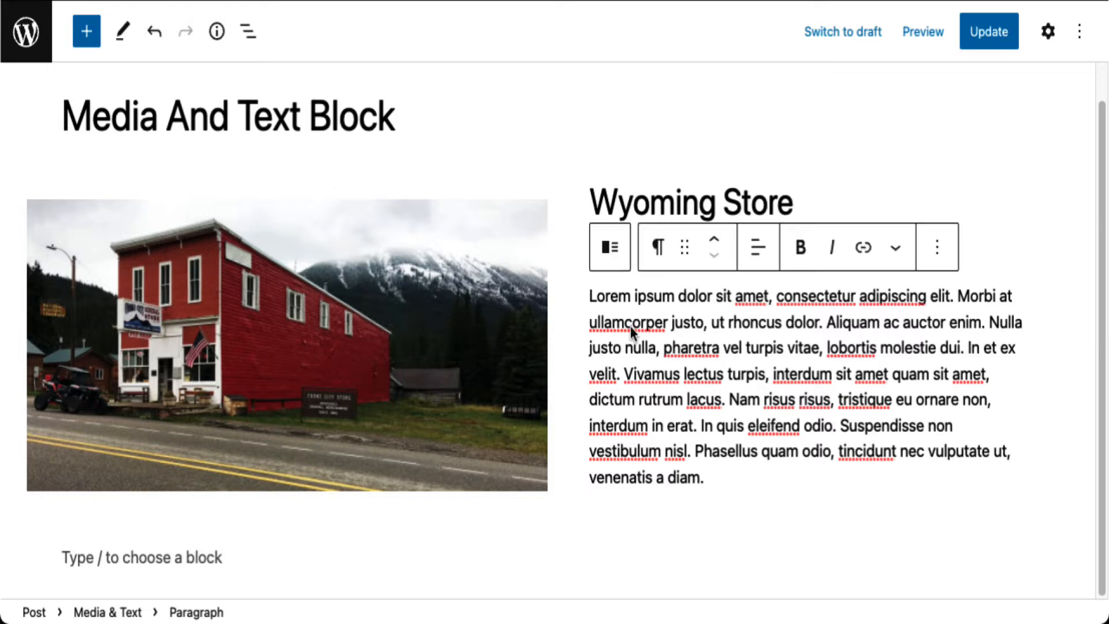
# Step: Shrink the image in the Media & Text block to a little under a third of the block's width
pyautogui.click(45, 208)
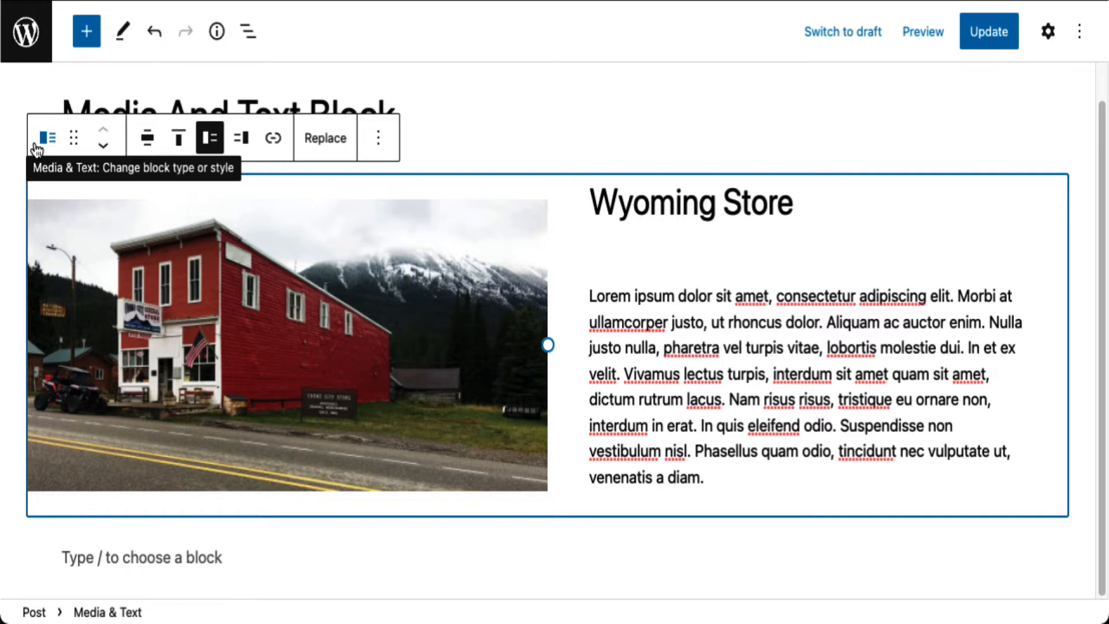
pyautogui.click(180, 149)
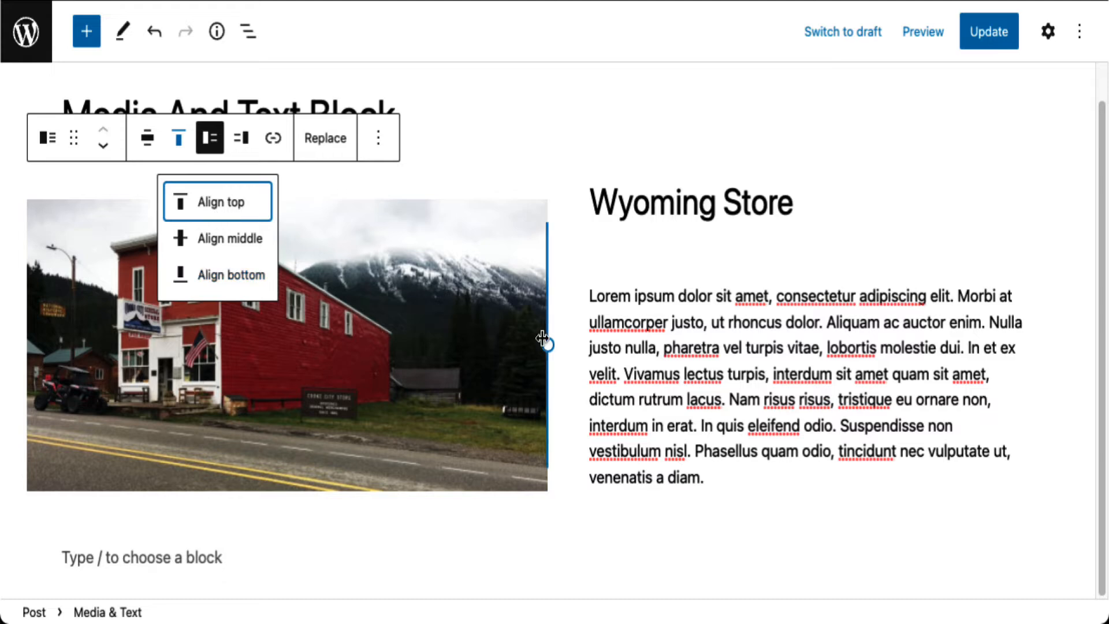
pyautogui.moveTo(543, 338); pyautogui.dragTo(323, 339)
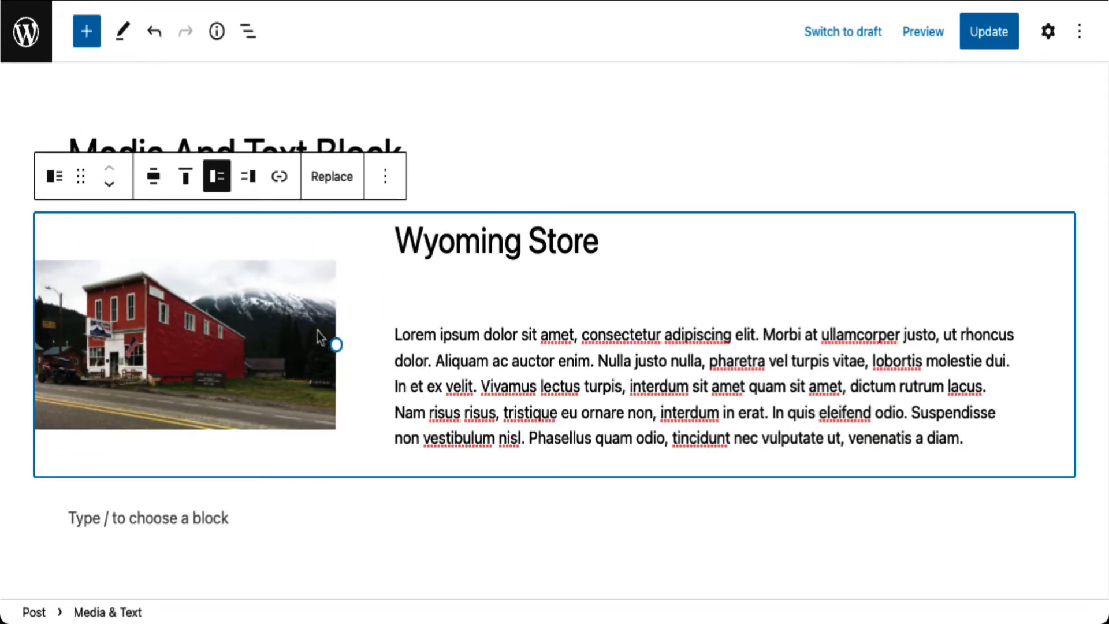
# Step: Try the top, middle and bottom vertical alignments on the Media & Text block and finish with Align middle
pyautogui.click(186, 178)
pyautogui.click(214, 245)
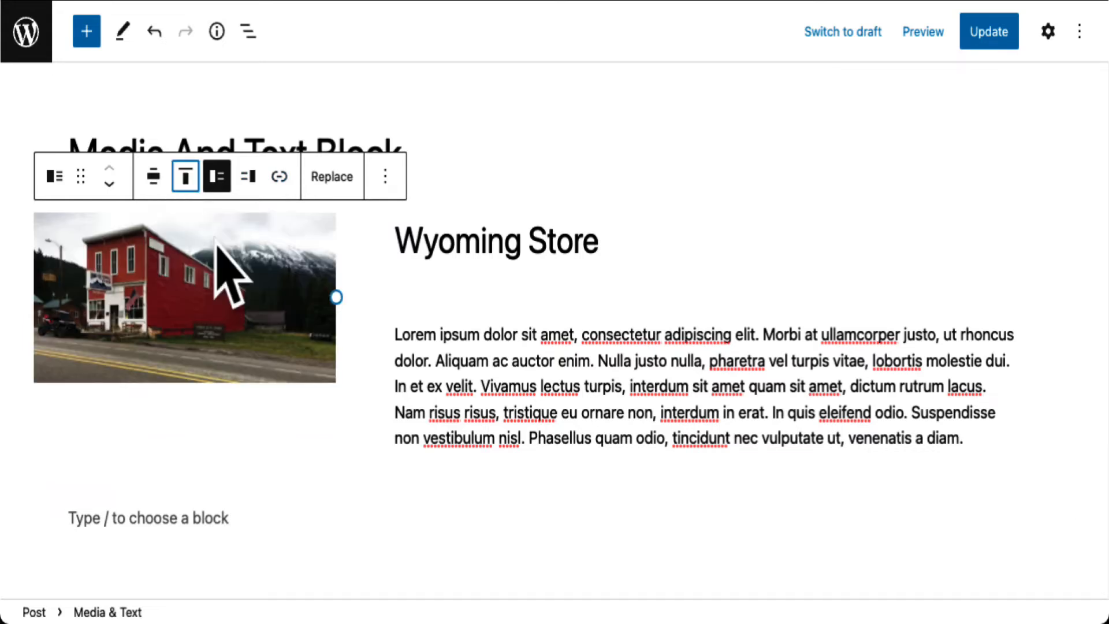
pyautogui.click(187, 184)
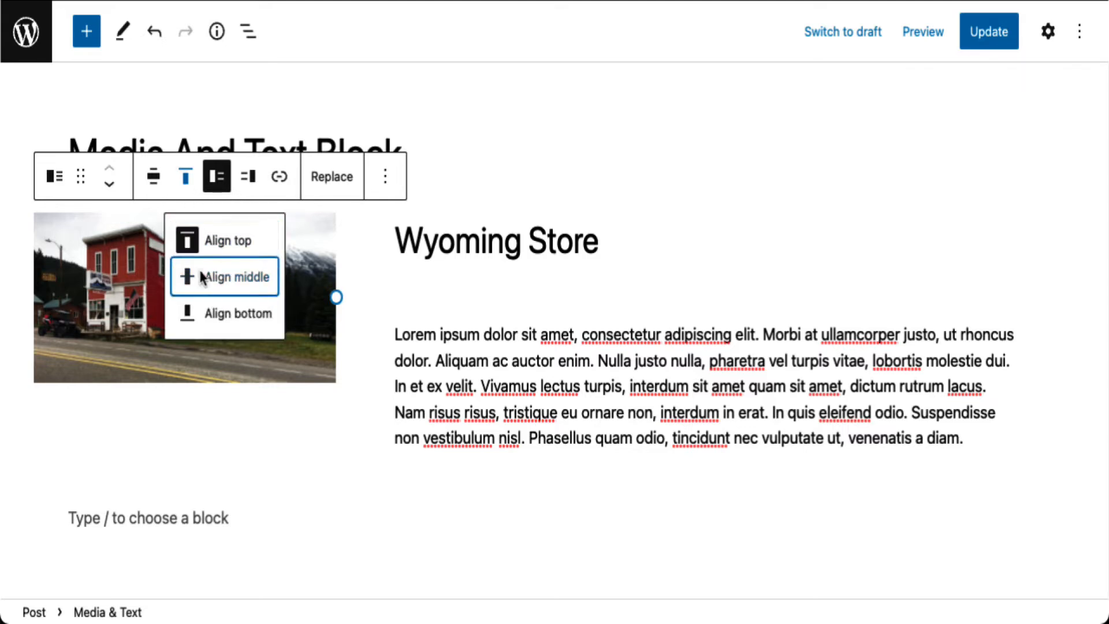
pyautogui.click(201, 277)
pyautogui.click(186, 178)
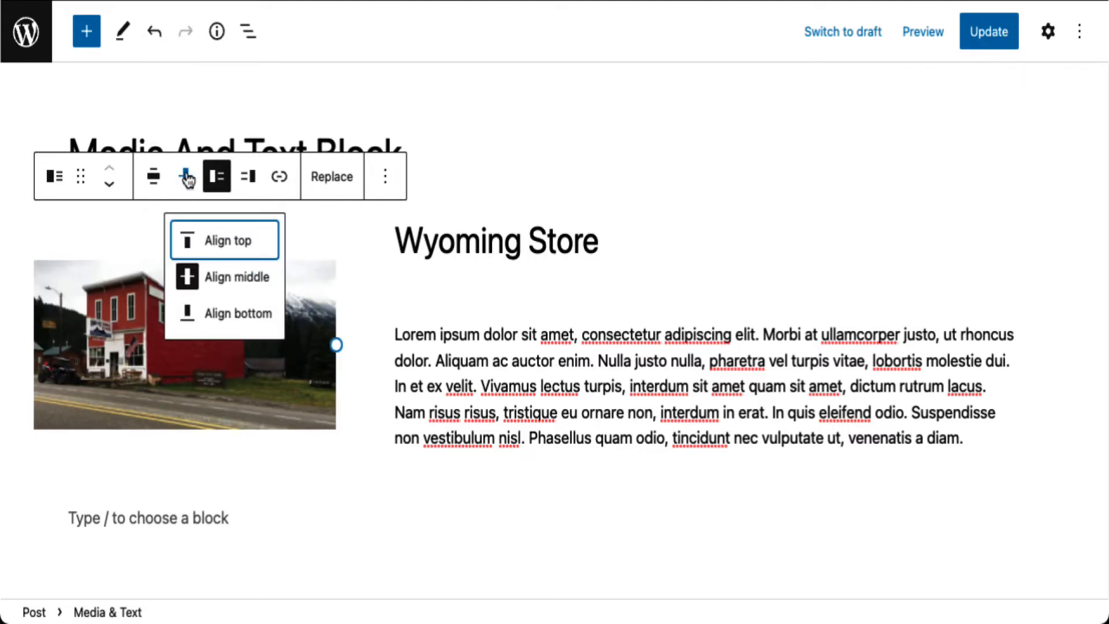
pyautogui.click(225, 327)
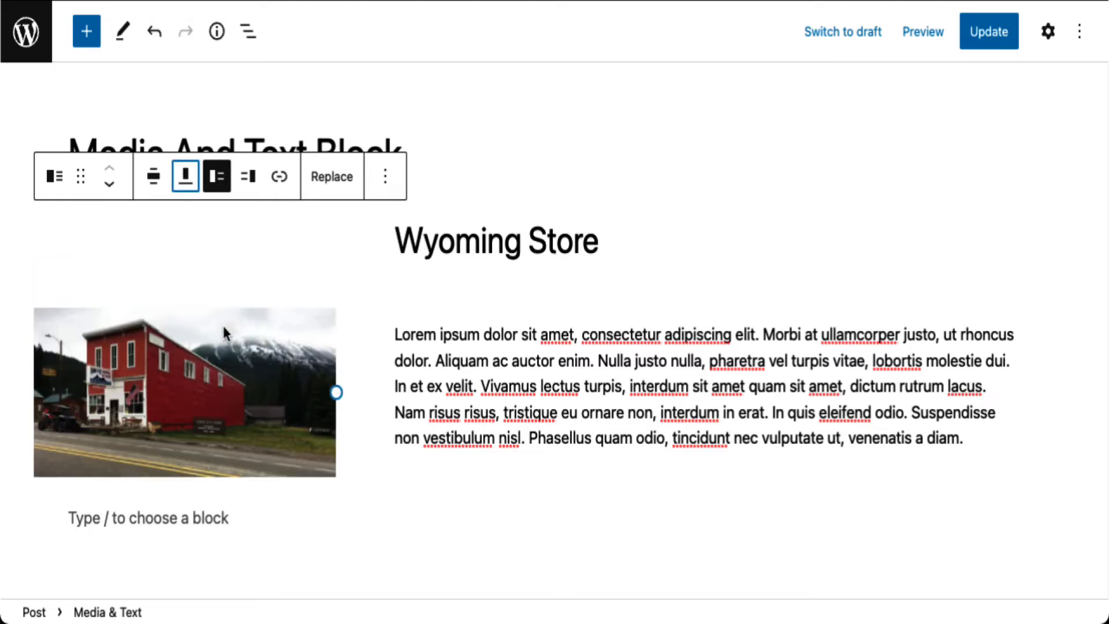
pyautogui.click(187, 179)
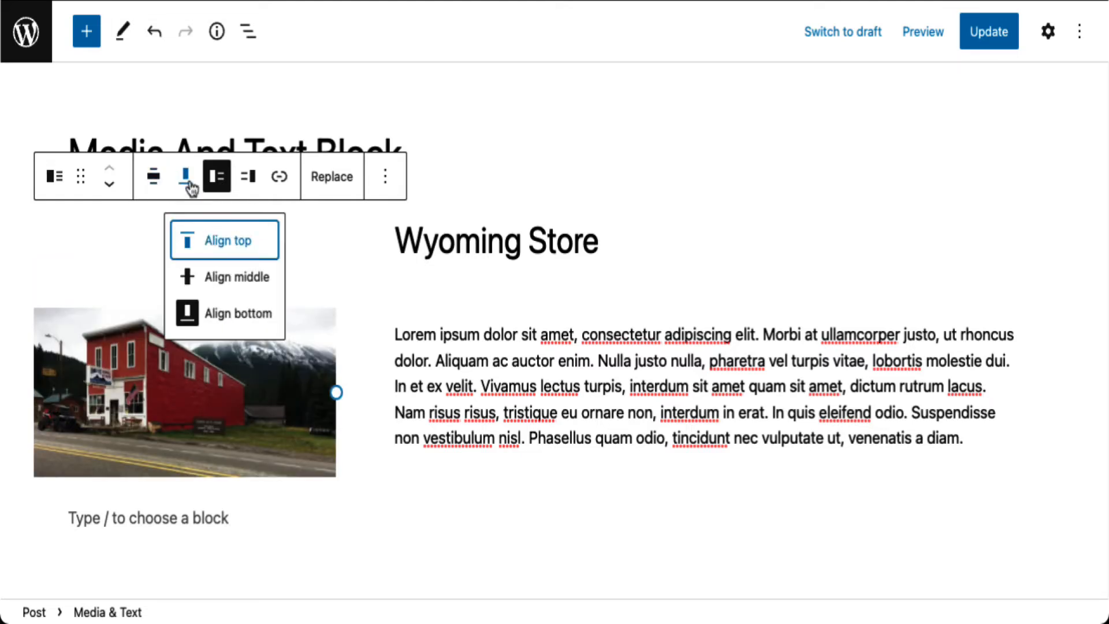
pyautogui.click(211, 272)
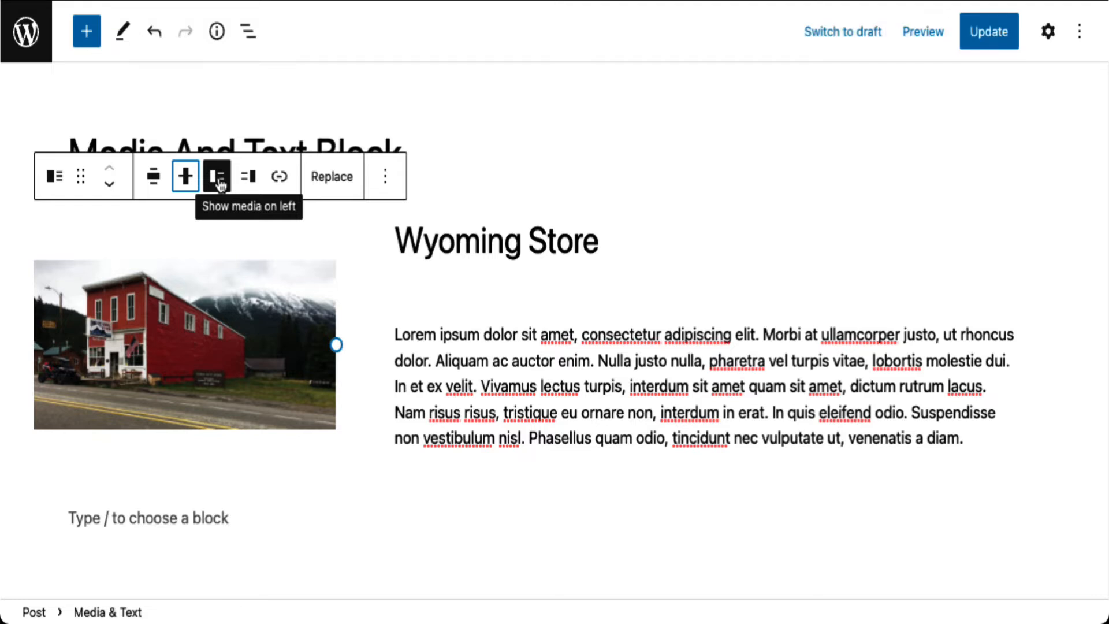
# Step: Show the media on the right of the text, and return it to the left
pyautogui.click(254, 185)
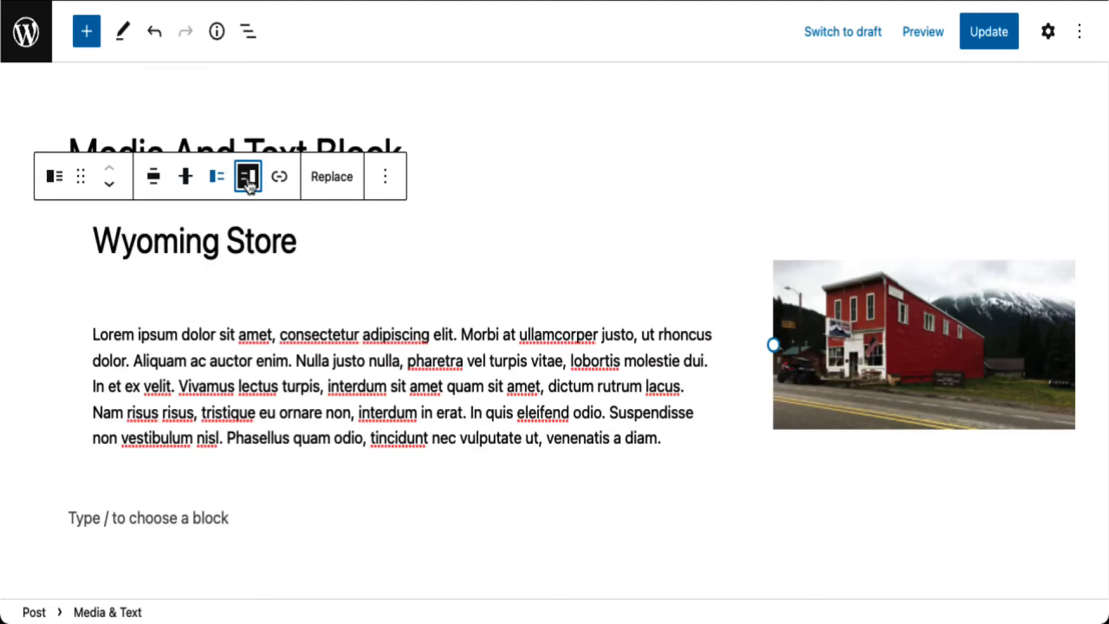
pyautogui.click(223, 183)
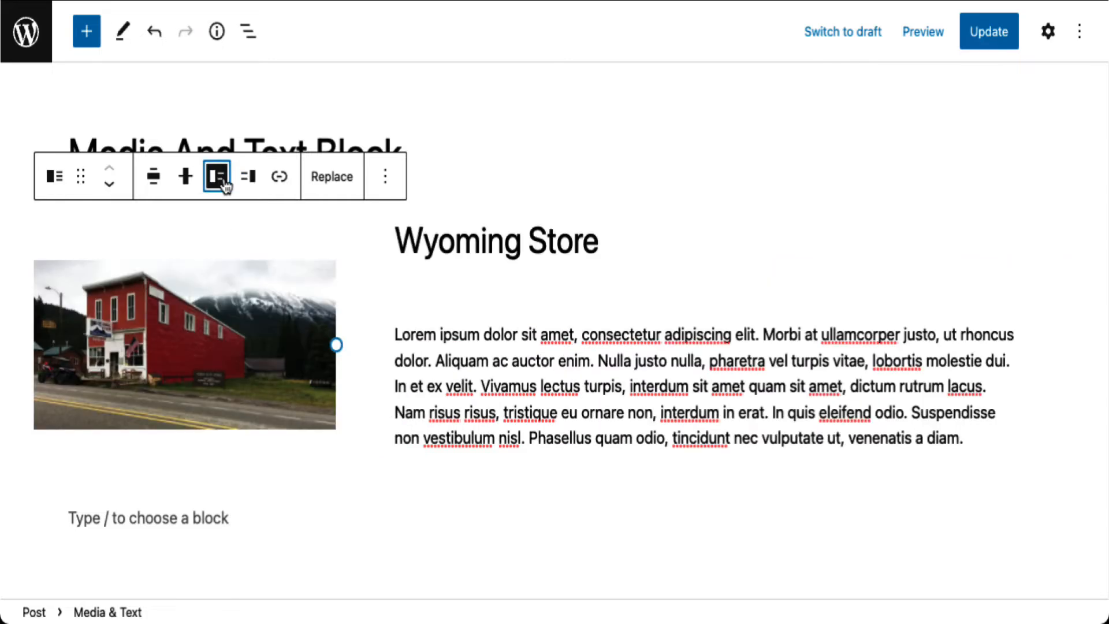
pyautogui.click(368, 306)
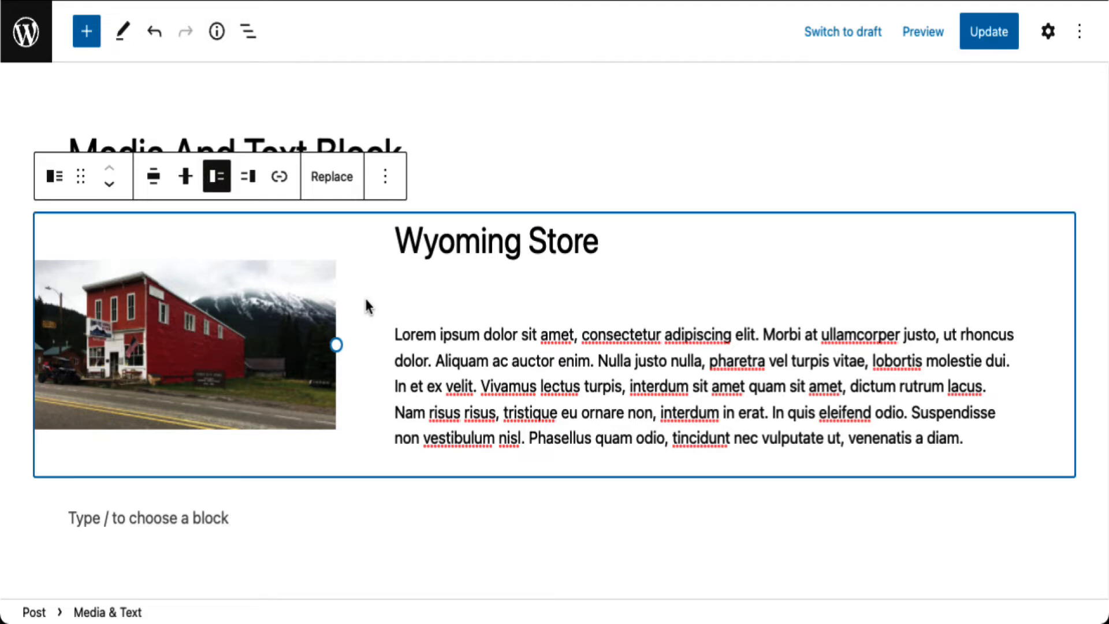
# Step: Give the Media & Text block the greyish-purple contrast-3 theme background and a very light grey theme text color
pyautogui.click(1048, 35)
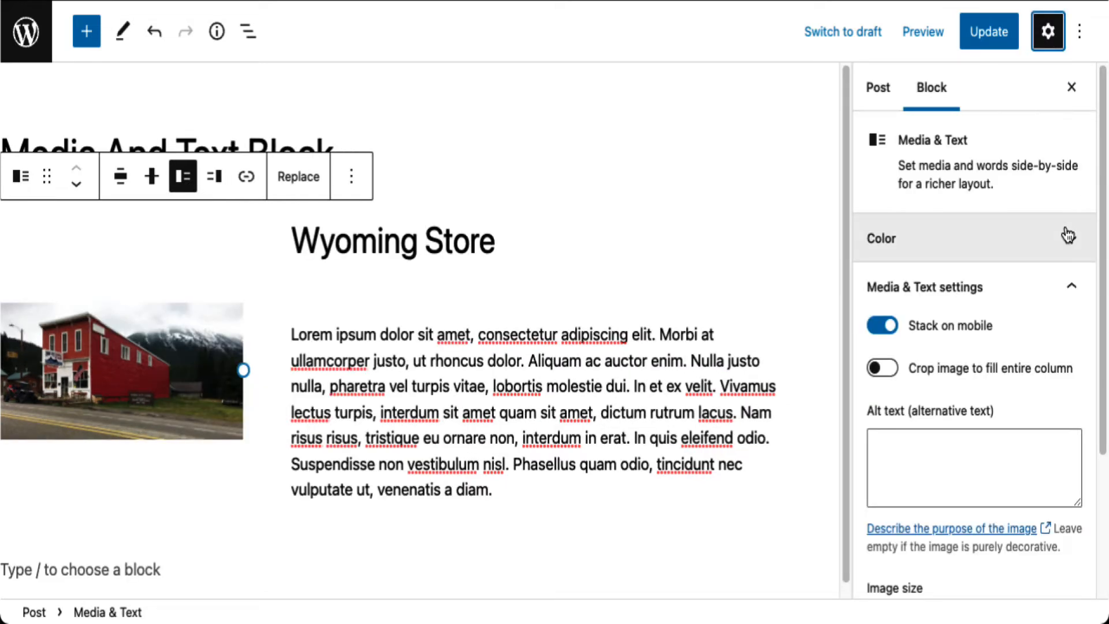
pyautogui.click(1067, 235)
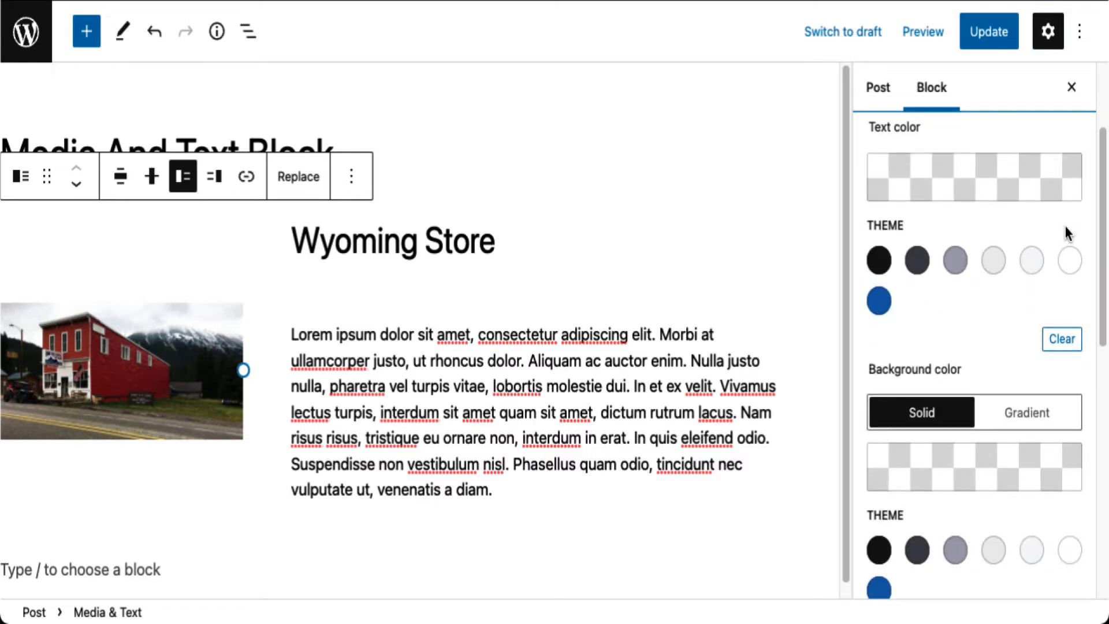
pyautogui.scroll(-5, 1045, 385)
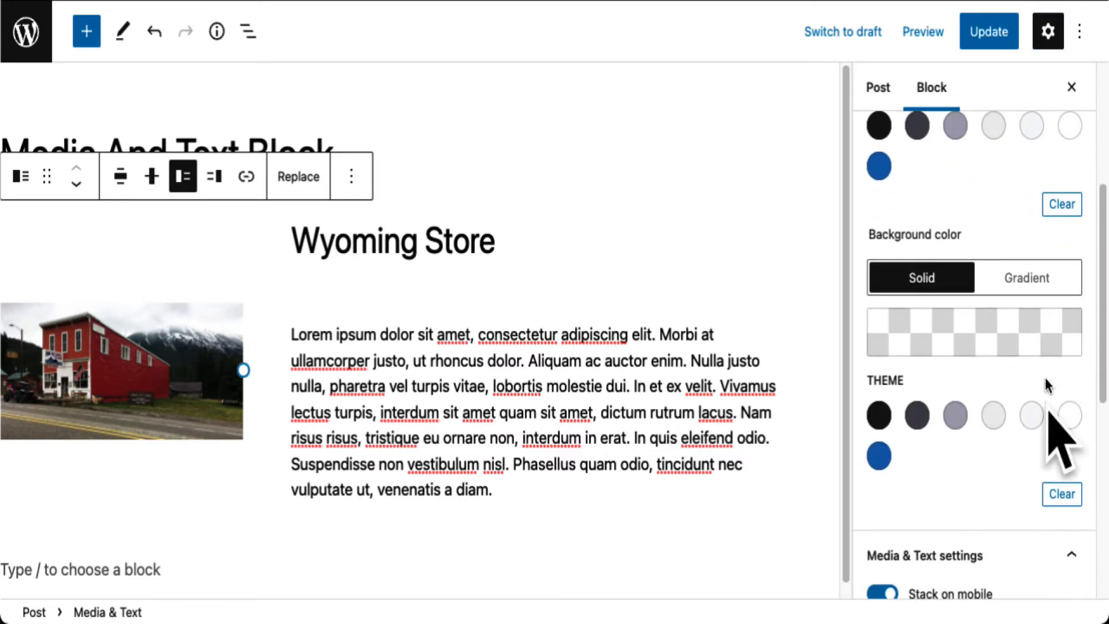
pyautogui.click(954, 416)
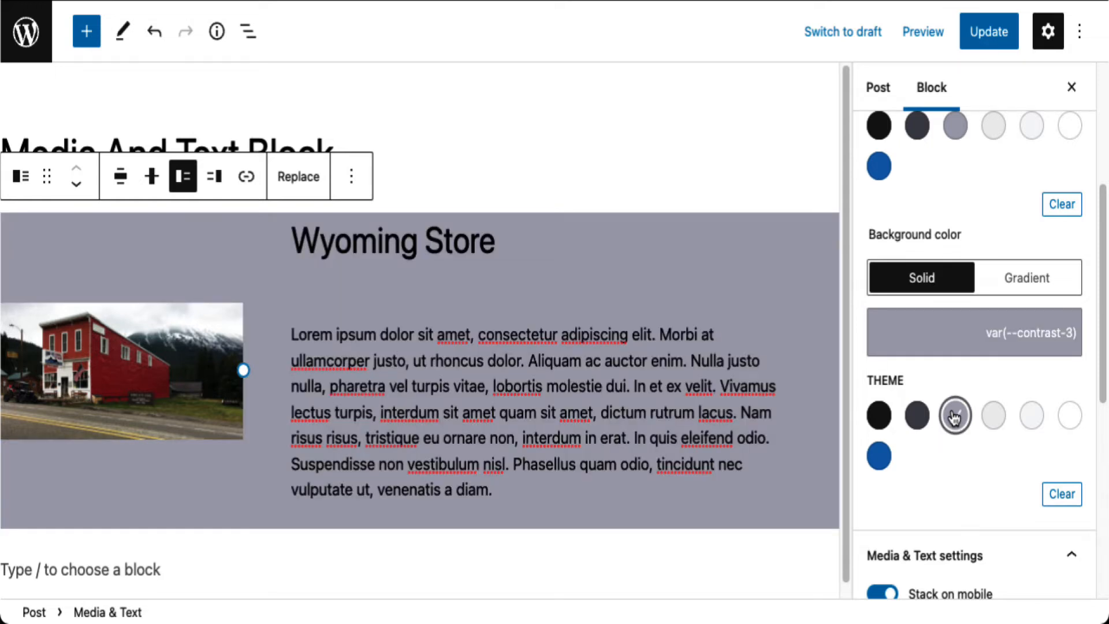
pyautogui.scroll(5, 954, 415)
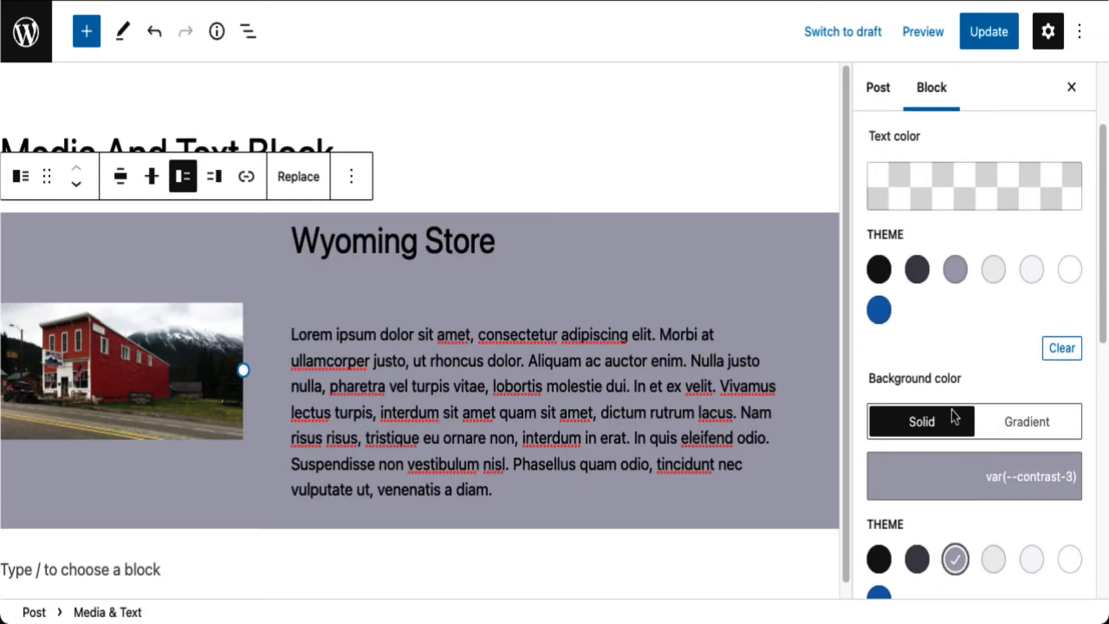
pyautogui.click(1032, 270)
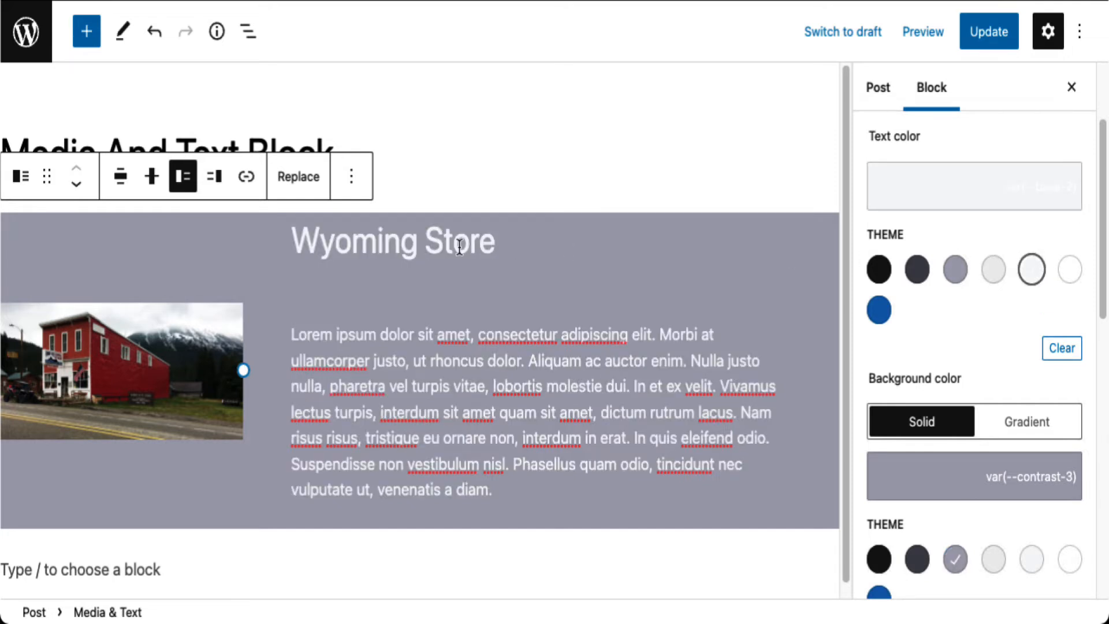
# Step: Transform the "Wyoming Store" paragraph into a heading
pyautogui.click(430, 243)
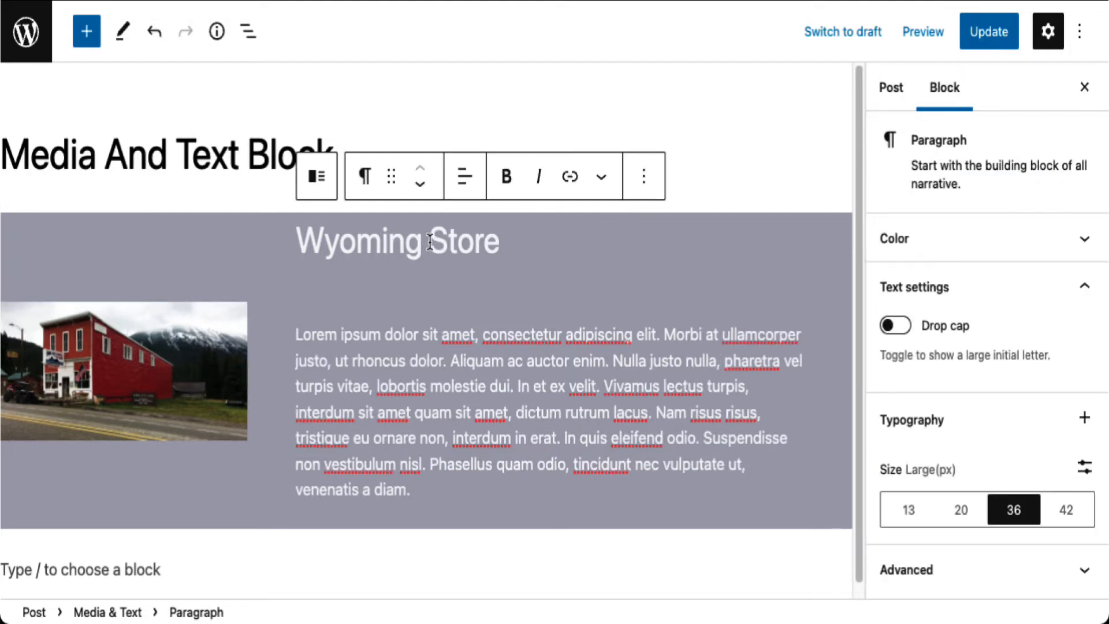
pyautogui.click(365, 177)
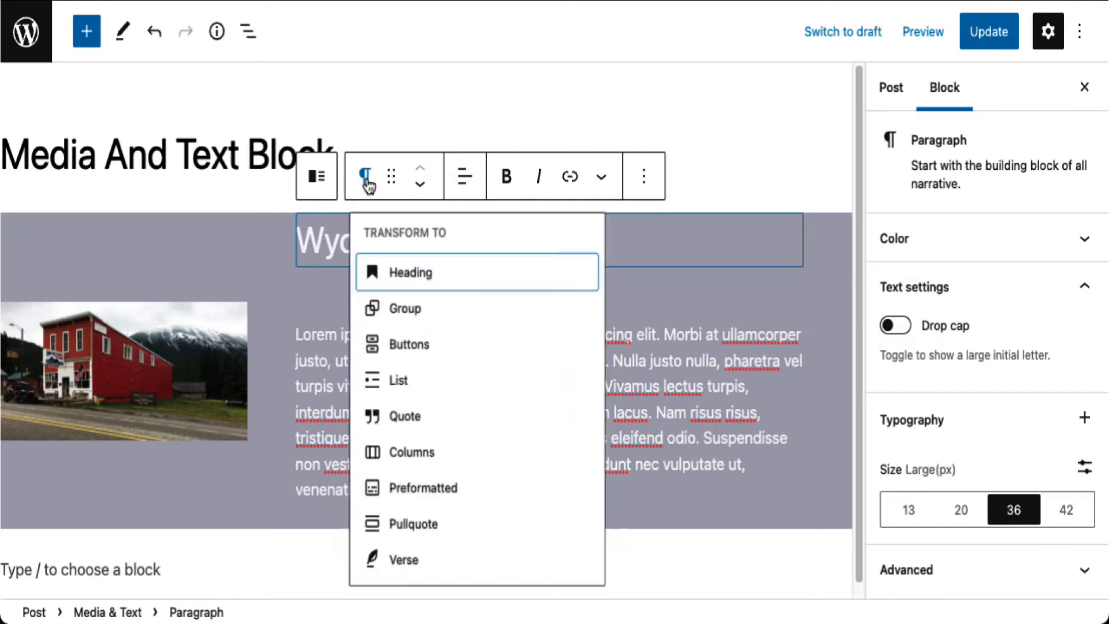
pyautogui.click(492, 274)
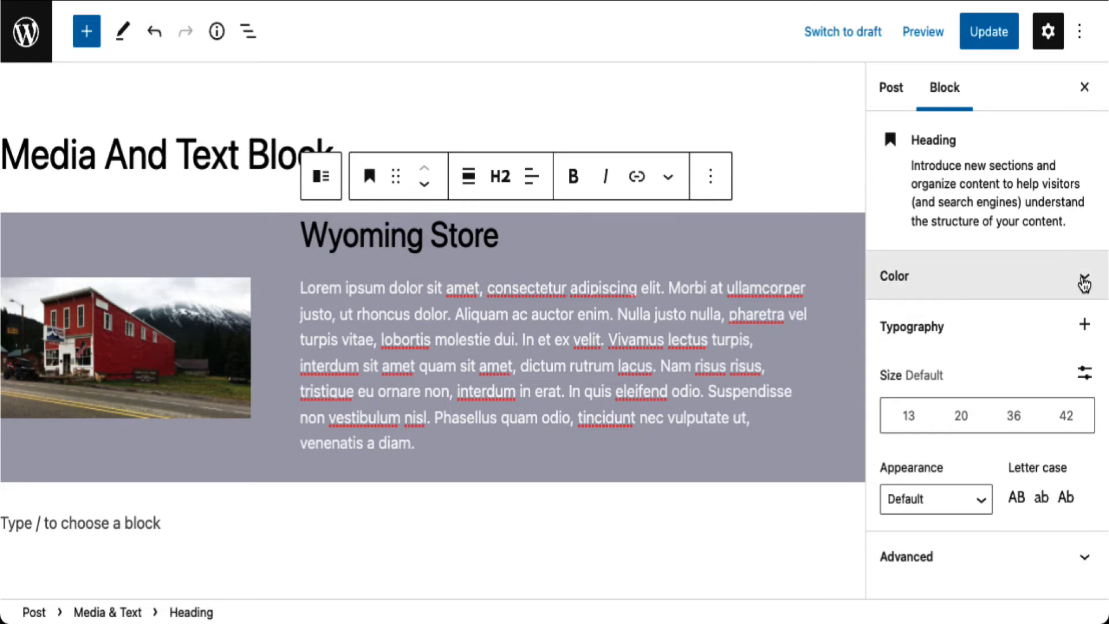
# Step: Give the "Wyoming Store" heading the very light grey theme text color
pyautogui.click(1084, 279)
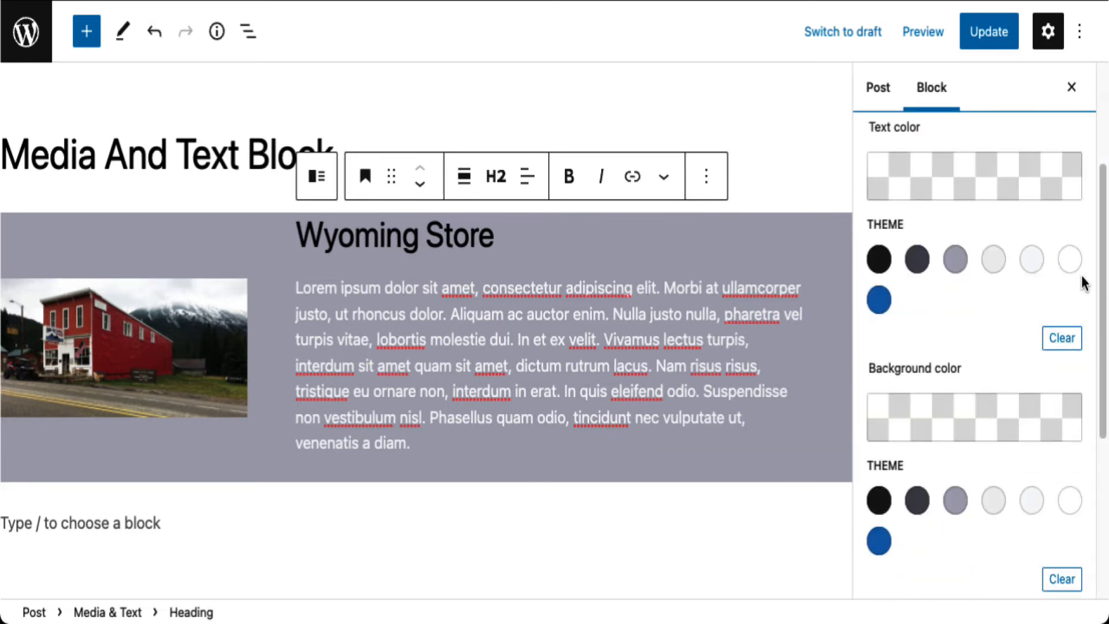
pyautogui.click(1033, 271)
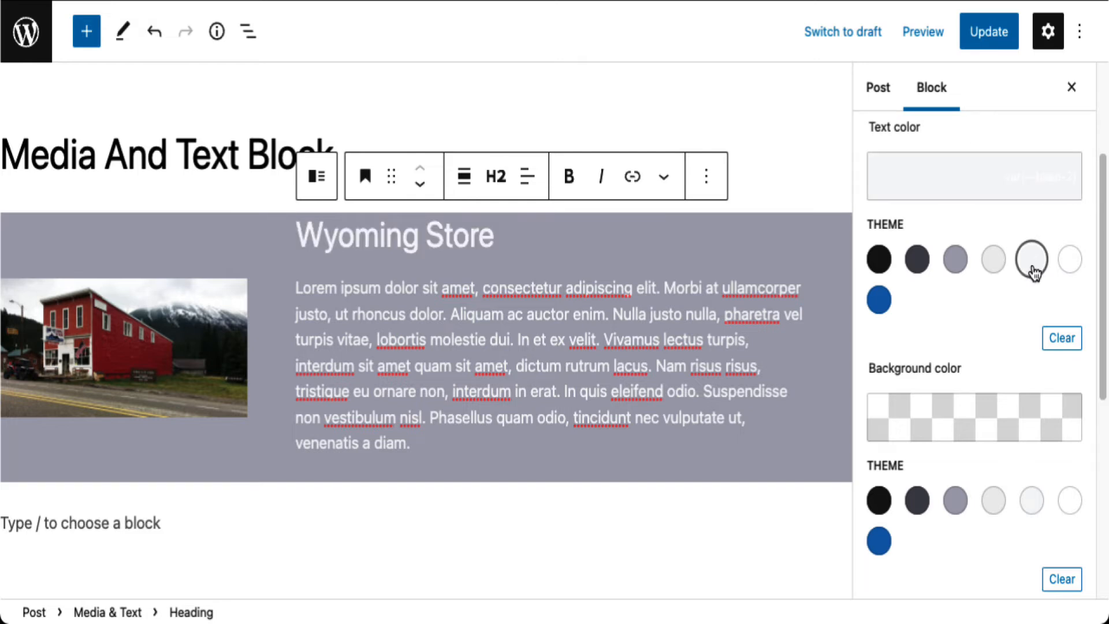
# Step: Crop the store photo in the Media & Text block to fill its entire column
pyautogui.click(177, 335)
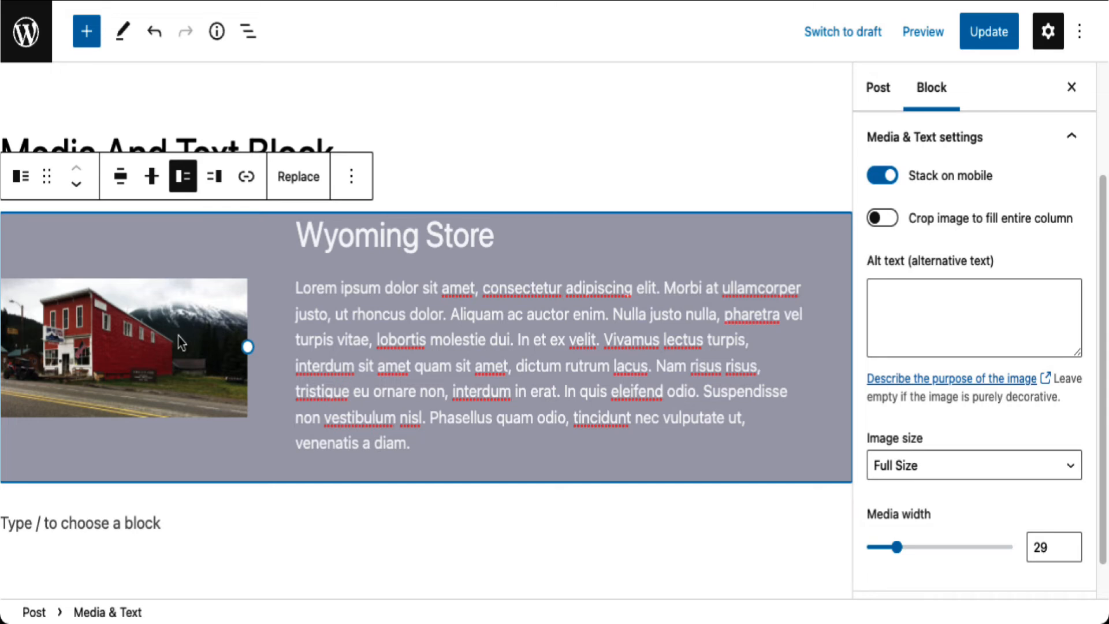
pyautogui.scroll(5, 989, 258)
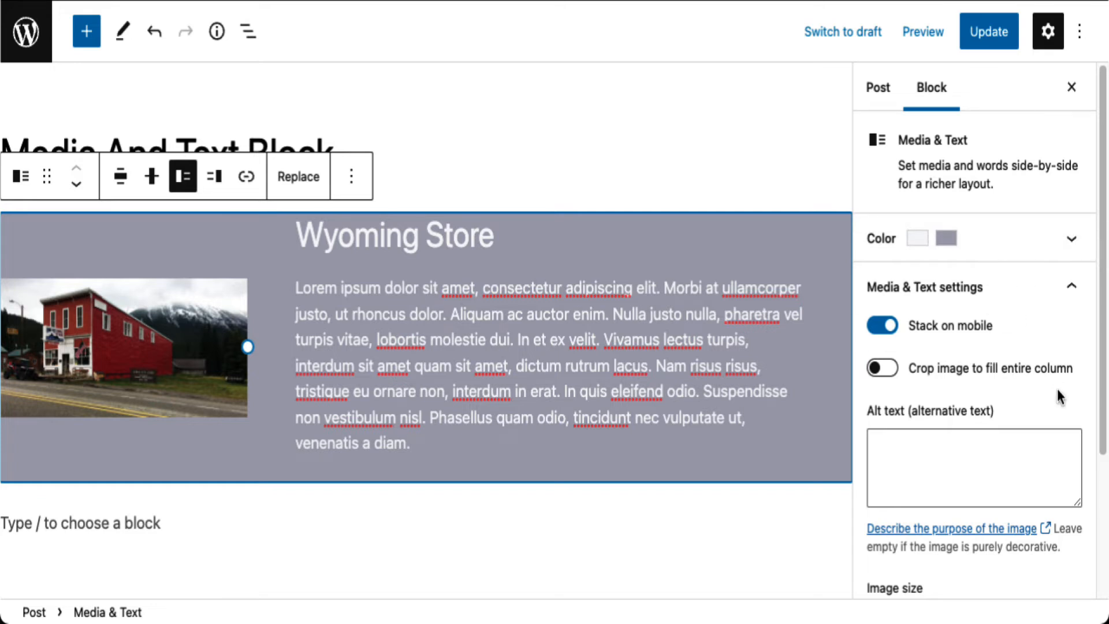
pyautogui.scroll(-3, 1058, 397)
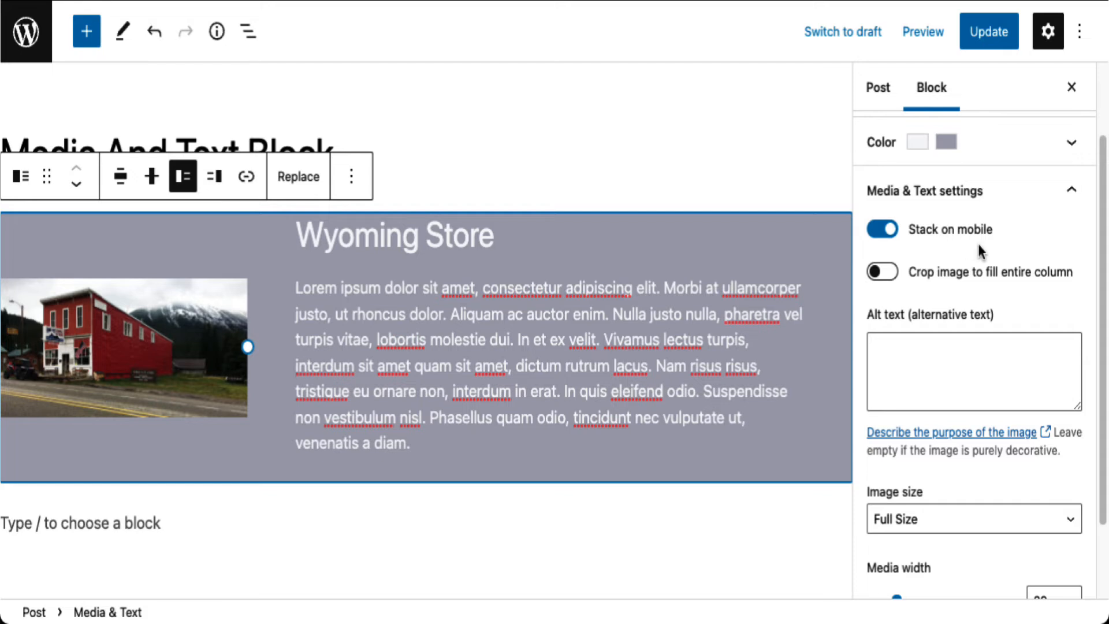
pyautogui.click(882, 271)
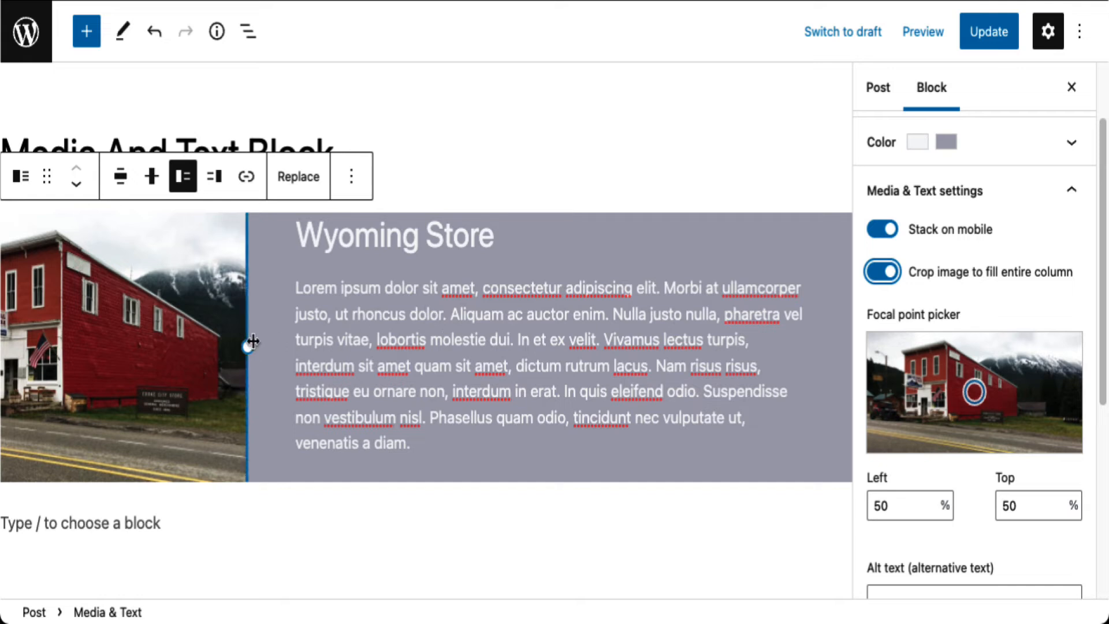
# Step: Widen the photo column of the Media & Text block to a media width of 47
pyautogui.moveTo(253, 342); pyautogui.dragTo(373, 354)
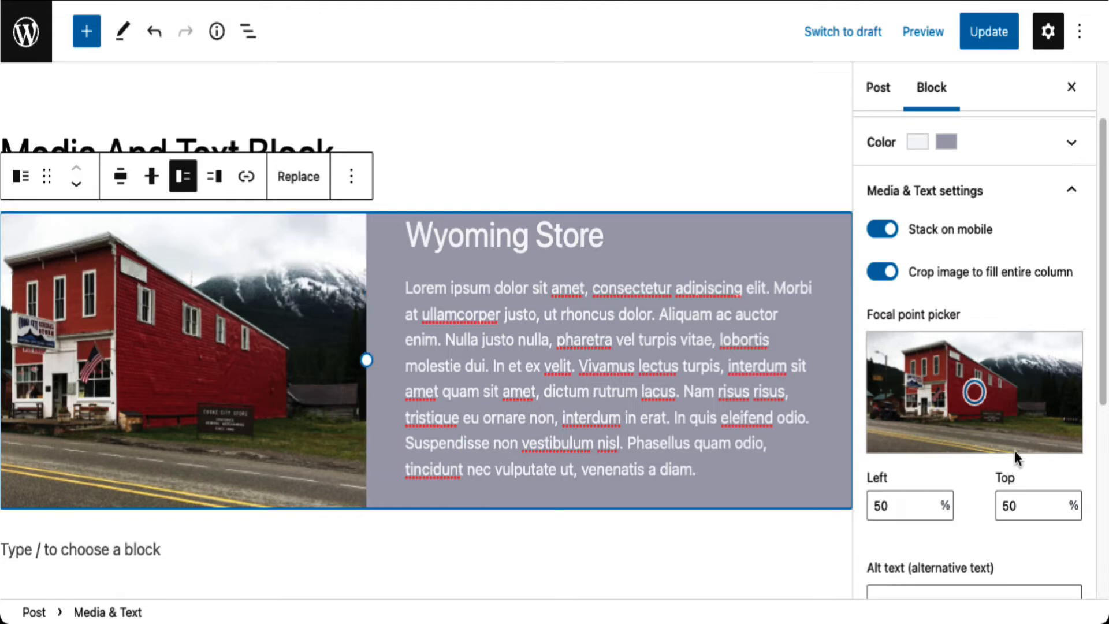
pyautogui.scroll(-5, 1014, 450)
pyautogui.scroll(-3, 1029, 482)
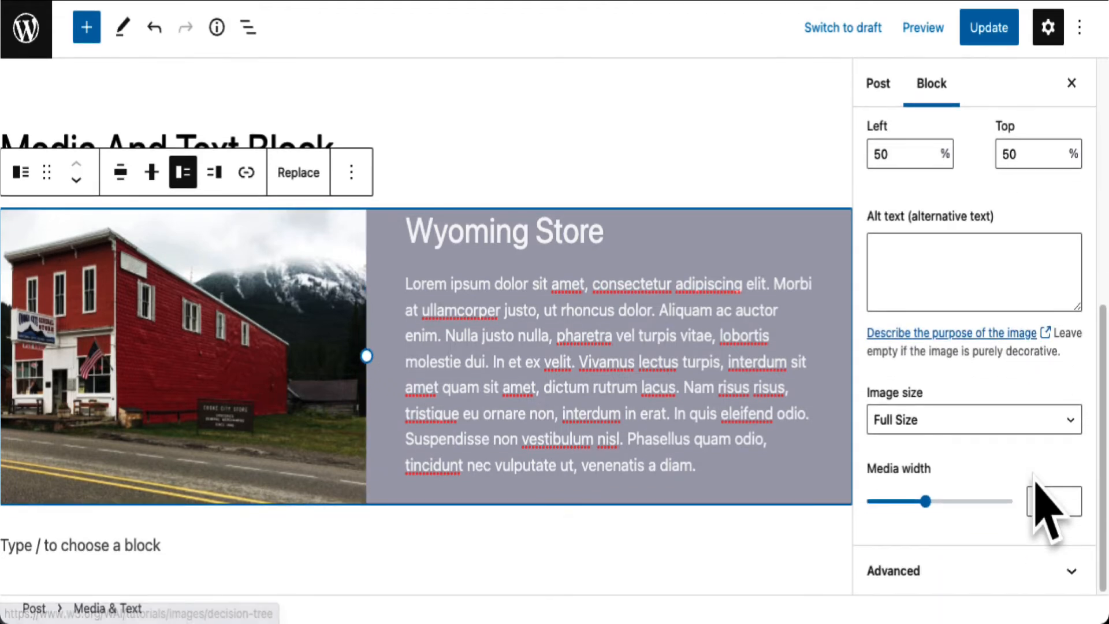
pyautogui.moveTo(925, 506)
pyautogui.mouseDown()
pyautogui.moveTo(903, 511)
pyautogui.moveTo(934, 511)
pyautogui.mouseUp()
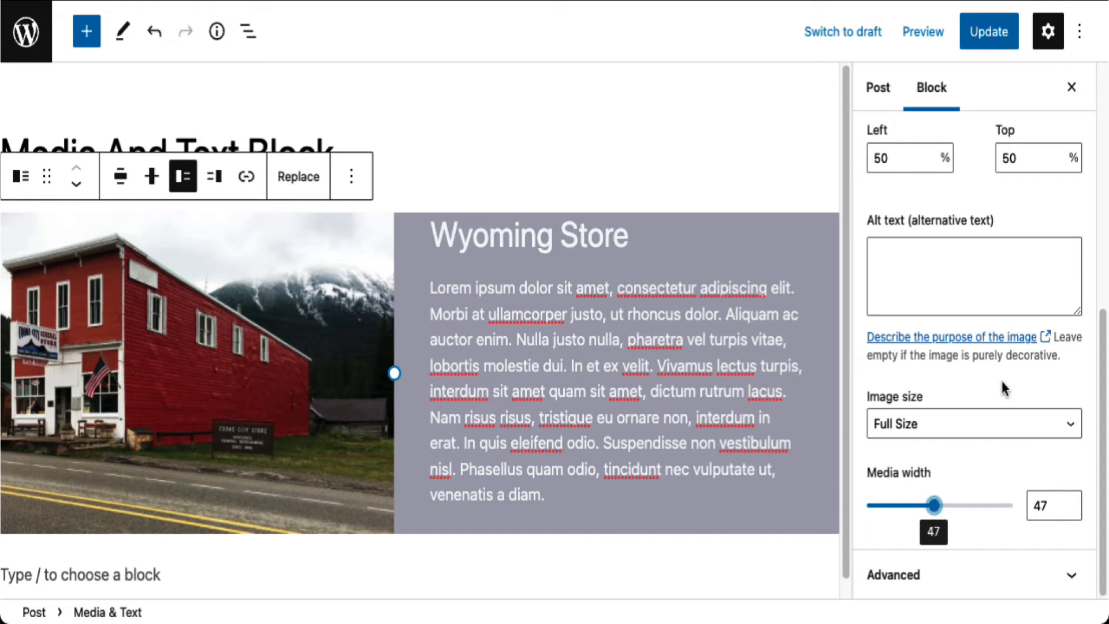
# Step: Move the photo's focal point onto the store's entrance, at 21% left and 60% top
pyautogui.scroll(2, 1000, 379)
pyautogui.scroll(5, 1002, 381)
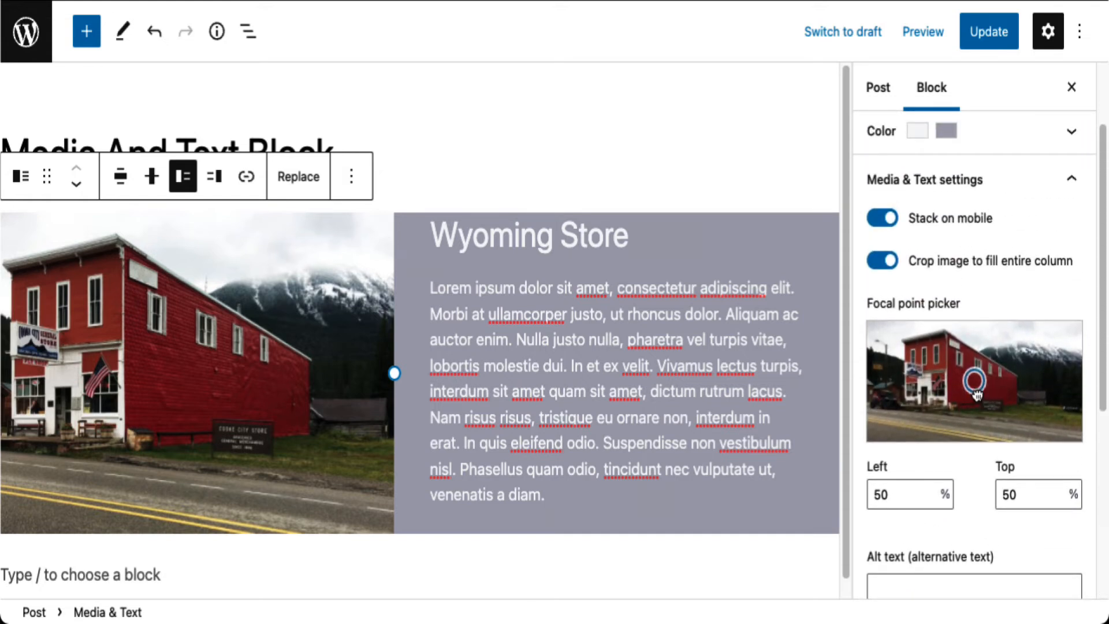
pyautogui.moveTo(976, 392); pyautogui.dragTo(912, 395)
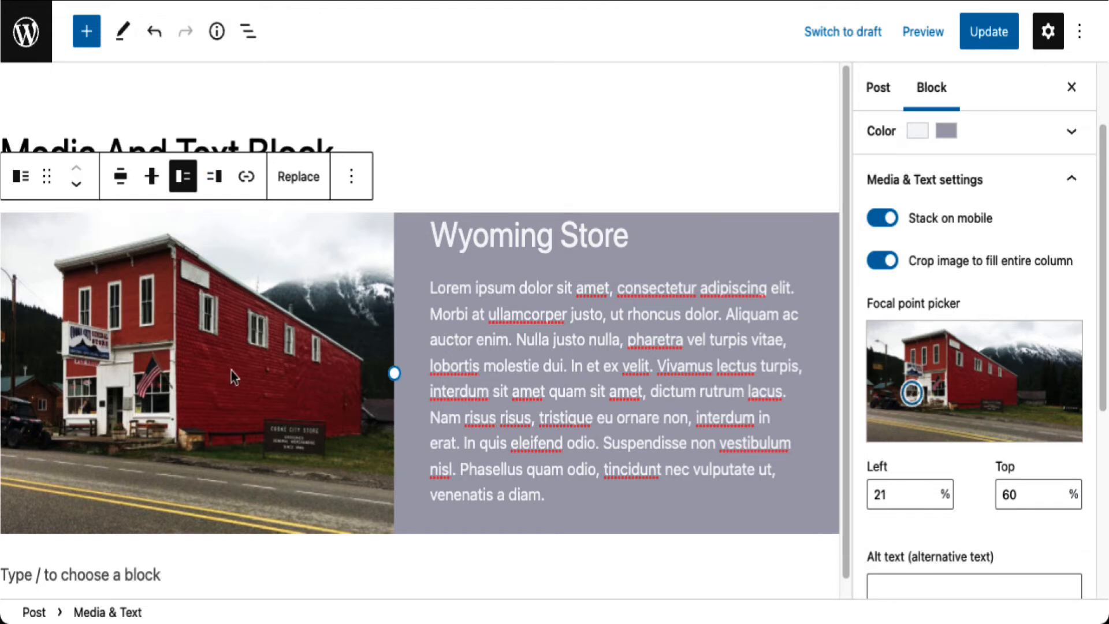
# Step: Replace the store photo with the austin.mp4 video from the media library, then play it briefly and pause it
pyautogui.click(289, 188)
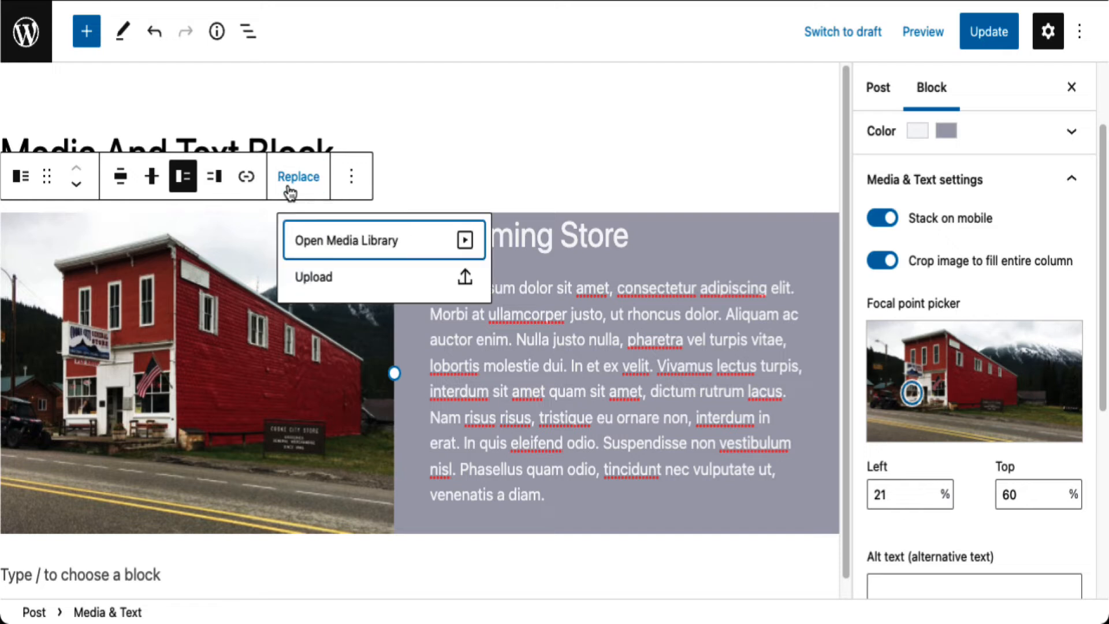
pyautogui.click(410, 246)
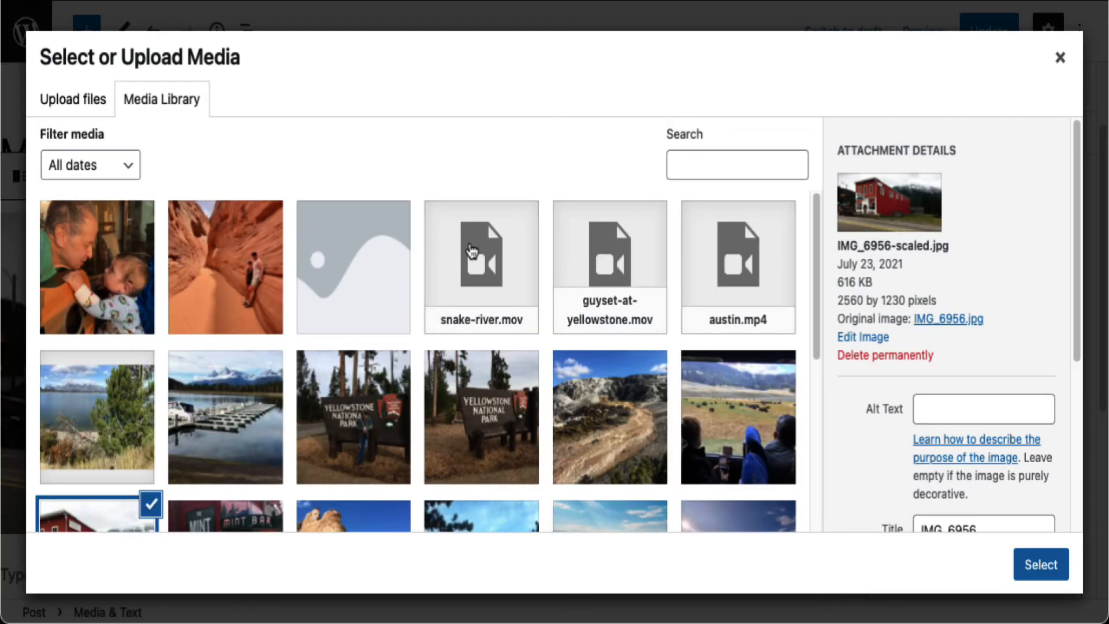
pyautogui.click(722, 272)
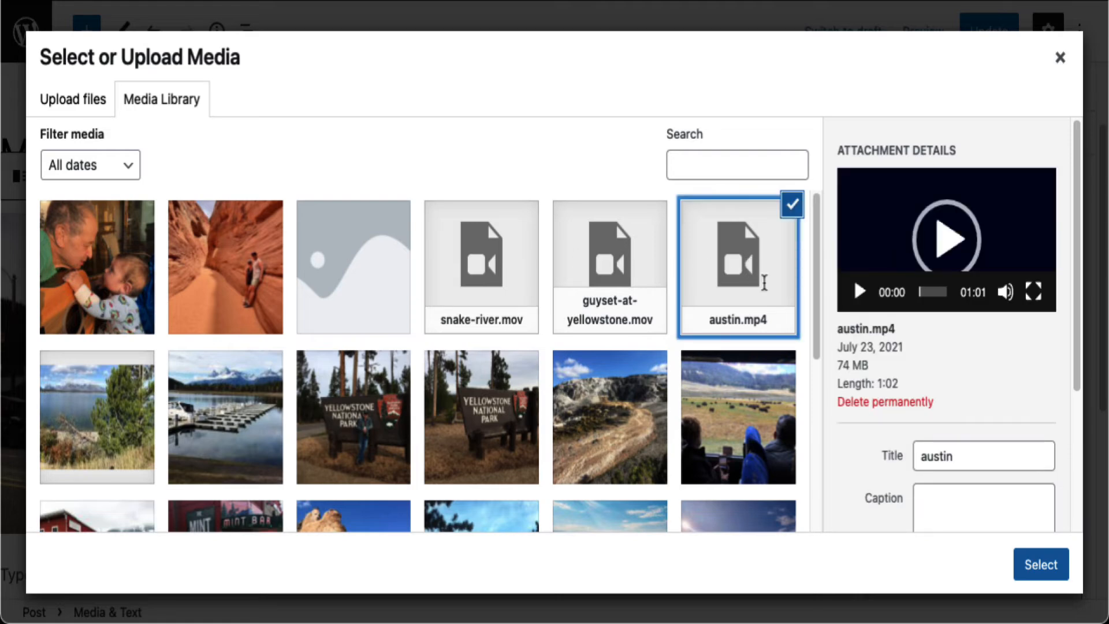
pyautogui.click(1037, 564)
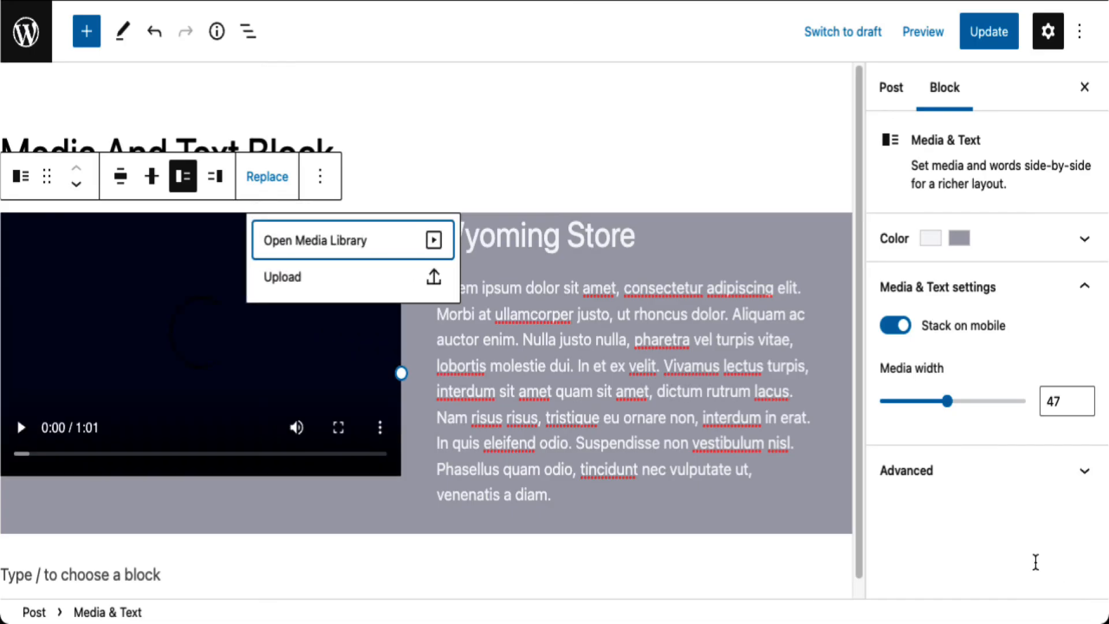
pyautogui.click(22, 428)
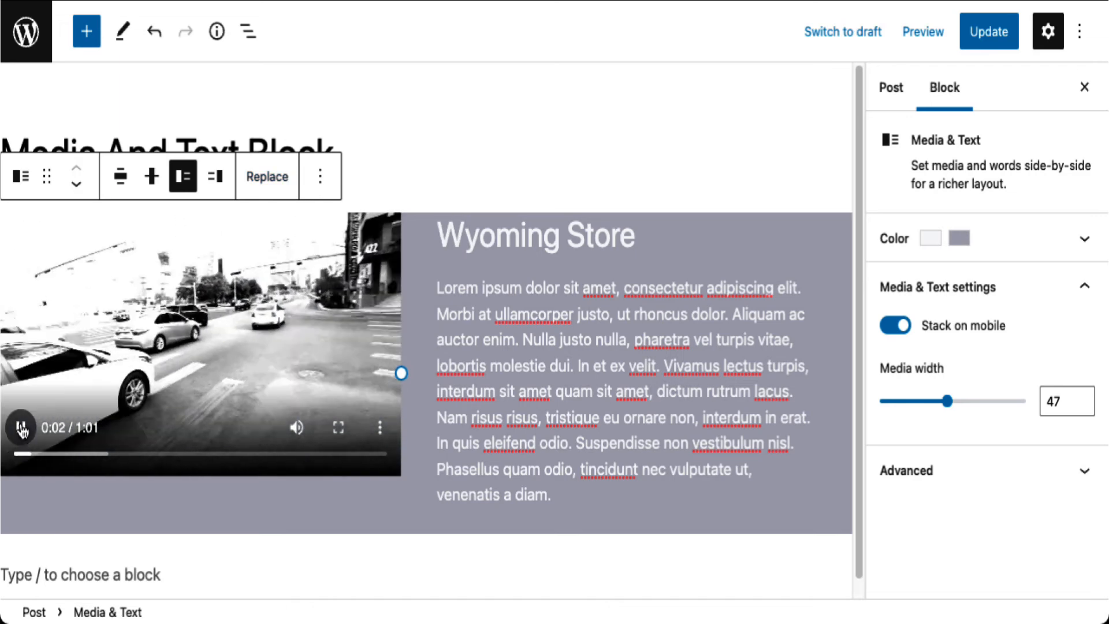
pyautogui.click(22, 428)
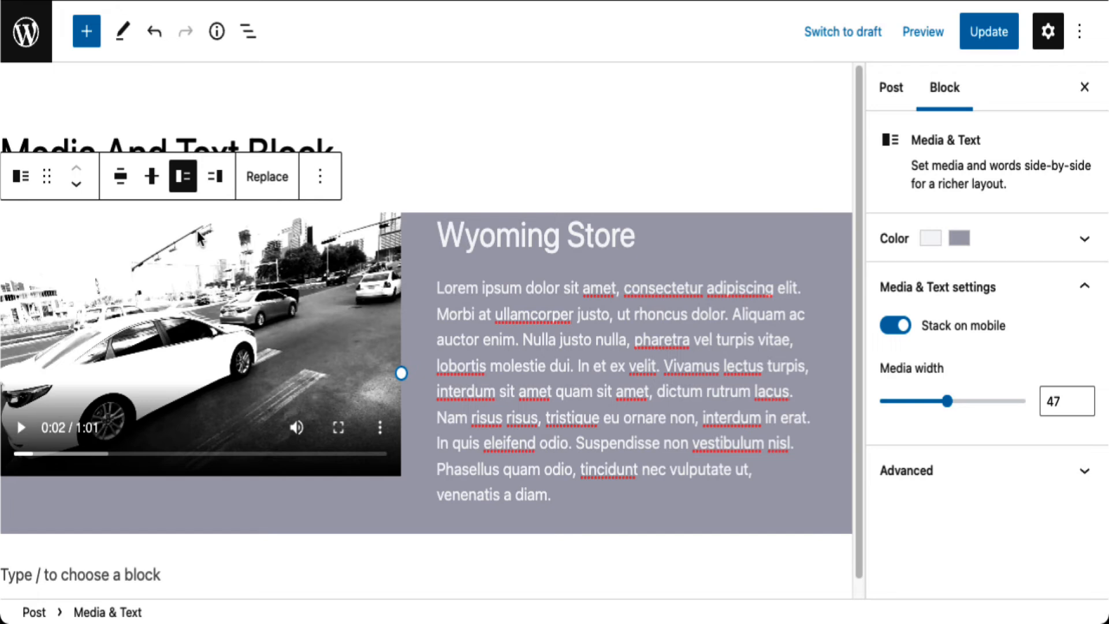
# Step: Insert an empty Image block below the lorem ipsum paragraph inside the Media & Text block
pyautogui.click(618, 283)
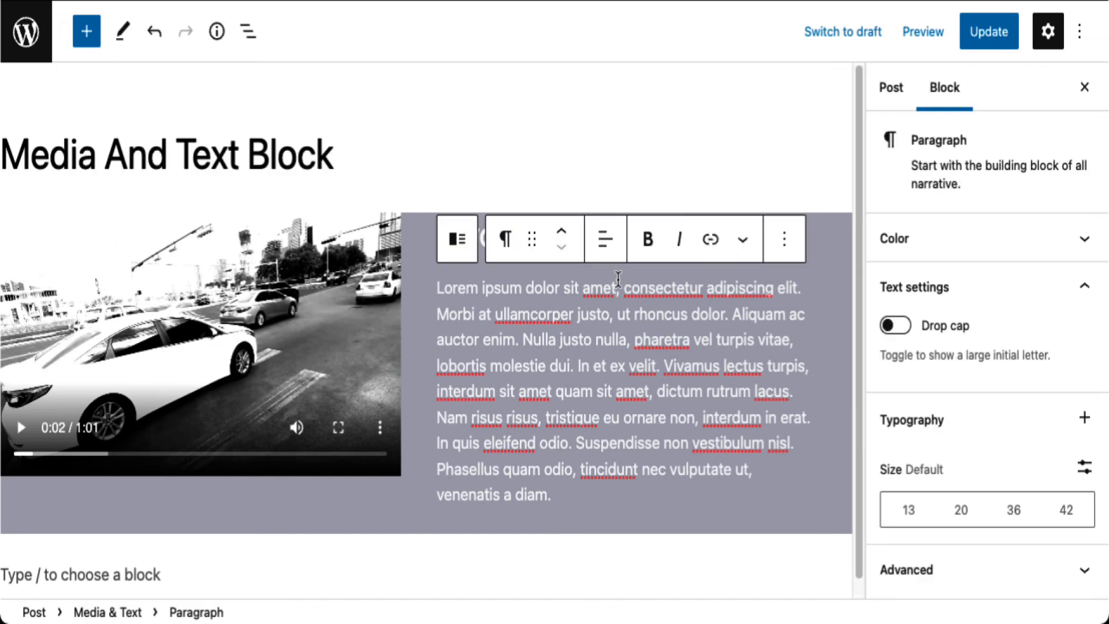
pyautogui.scroll(-1, 740, 448)
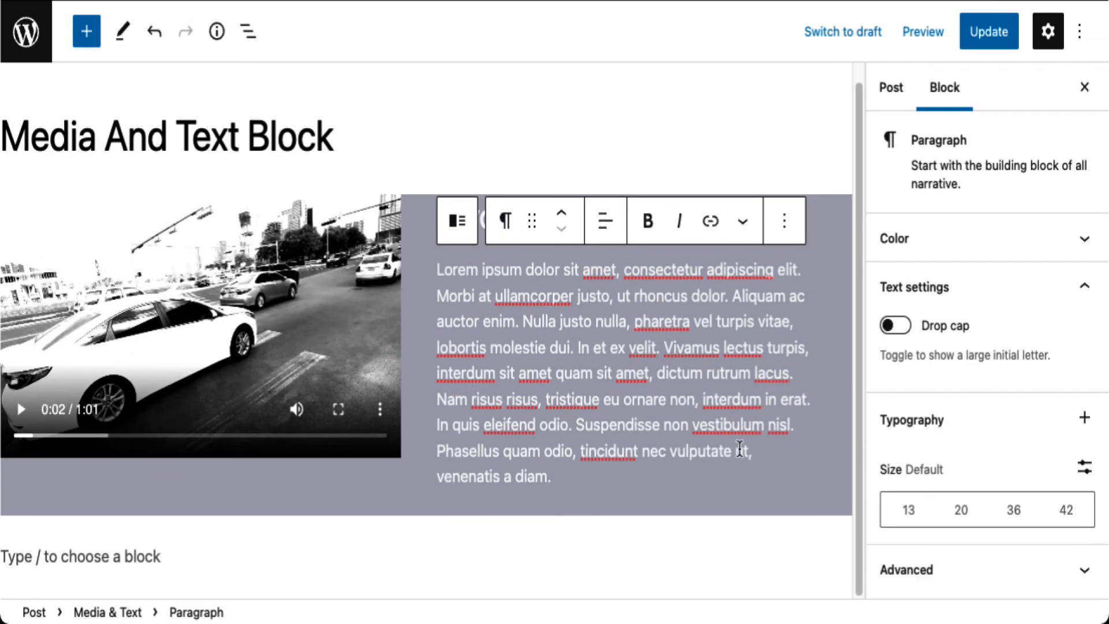
pyautogui.click(604, 477)
pyautogui.press('Return')
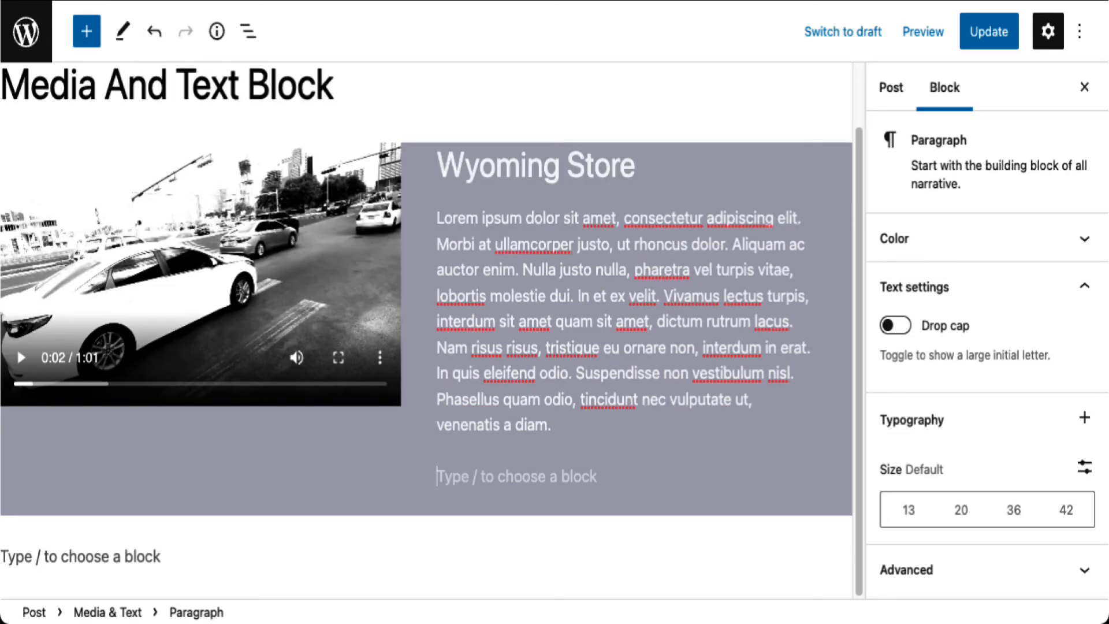
pyautogui.write('/')
pyautogui.press('BackSpace')
pyautogui.write('/')
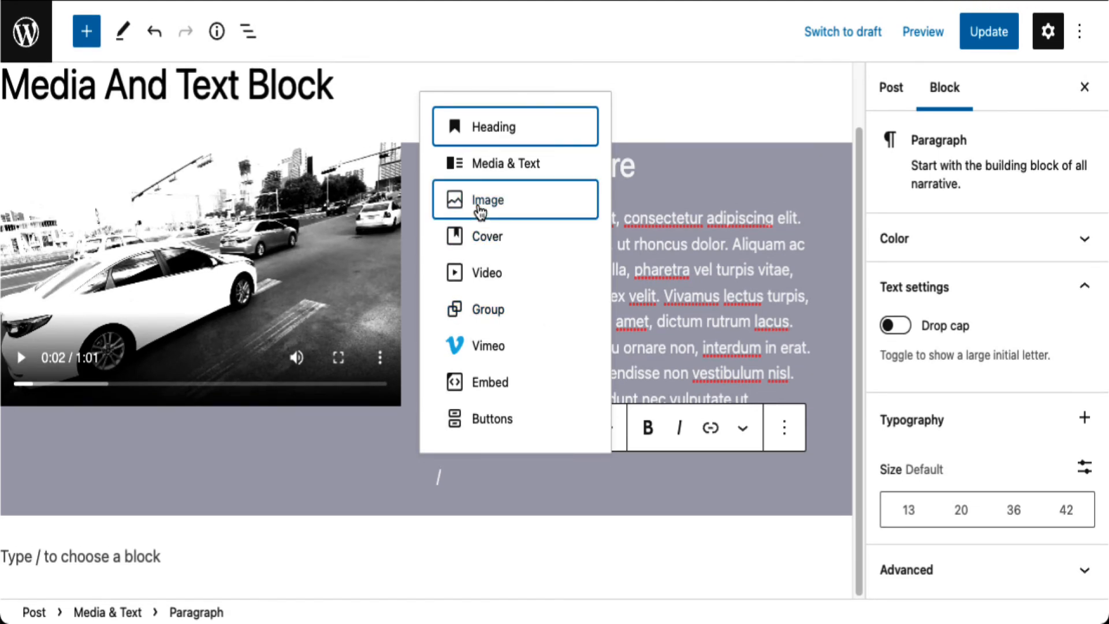
pyautogui.click(482, 210)
pyautogui.scroll(-2, 816, 439)
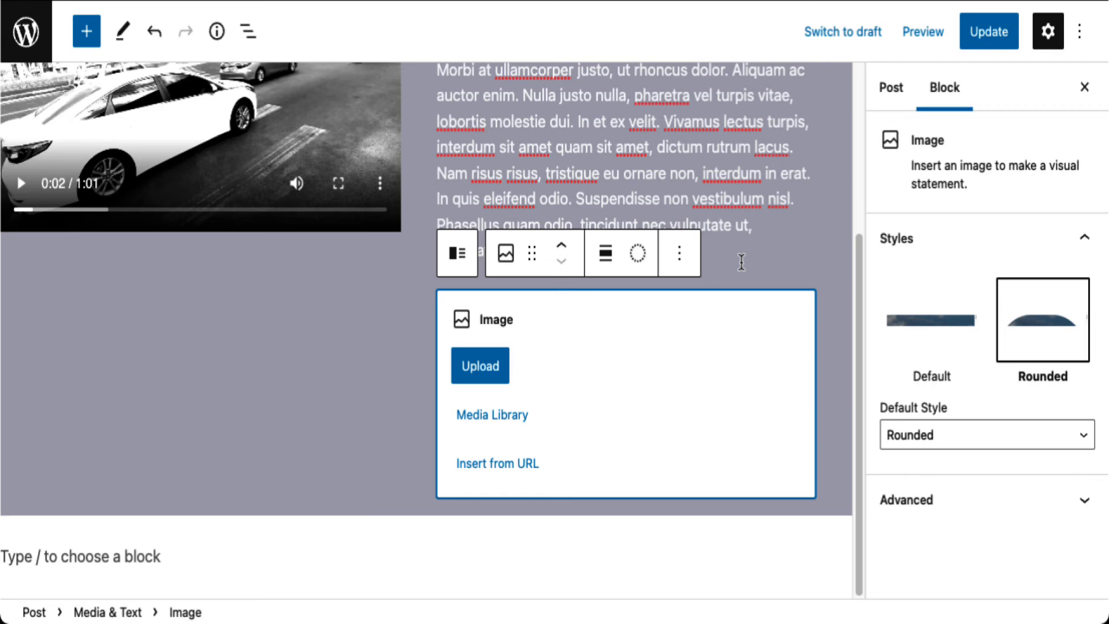
pyautogui.click(742, 261)
pyautogui.scroll(1, 741, 261)
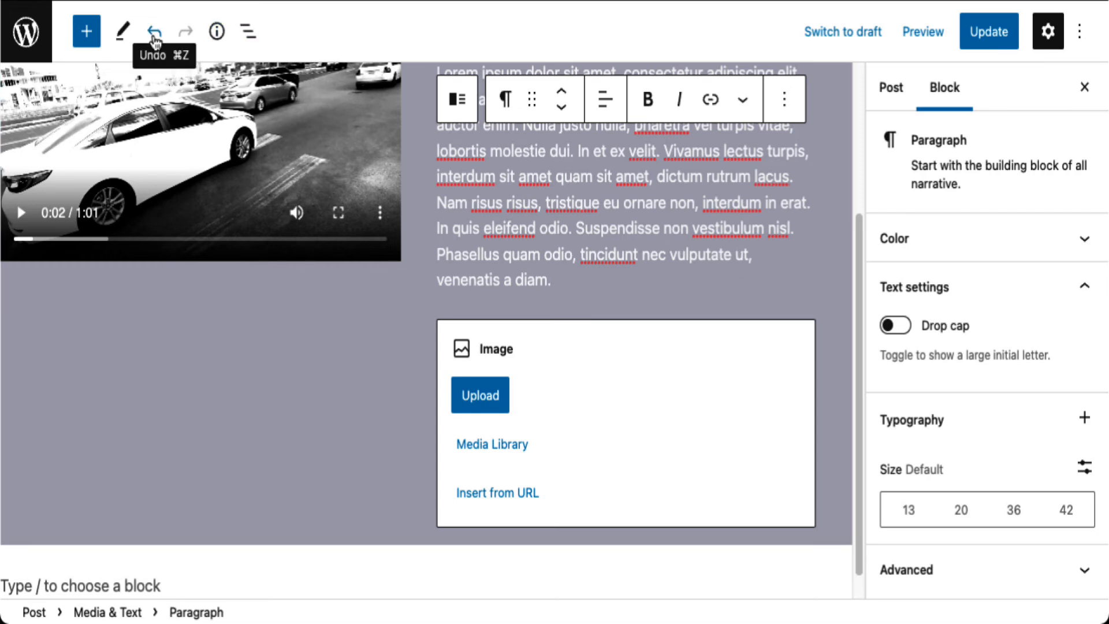
# Step: Undo the added Image block and the video replacement to bring back the store photo
pyautogui.click(153, 36)
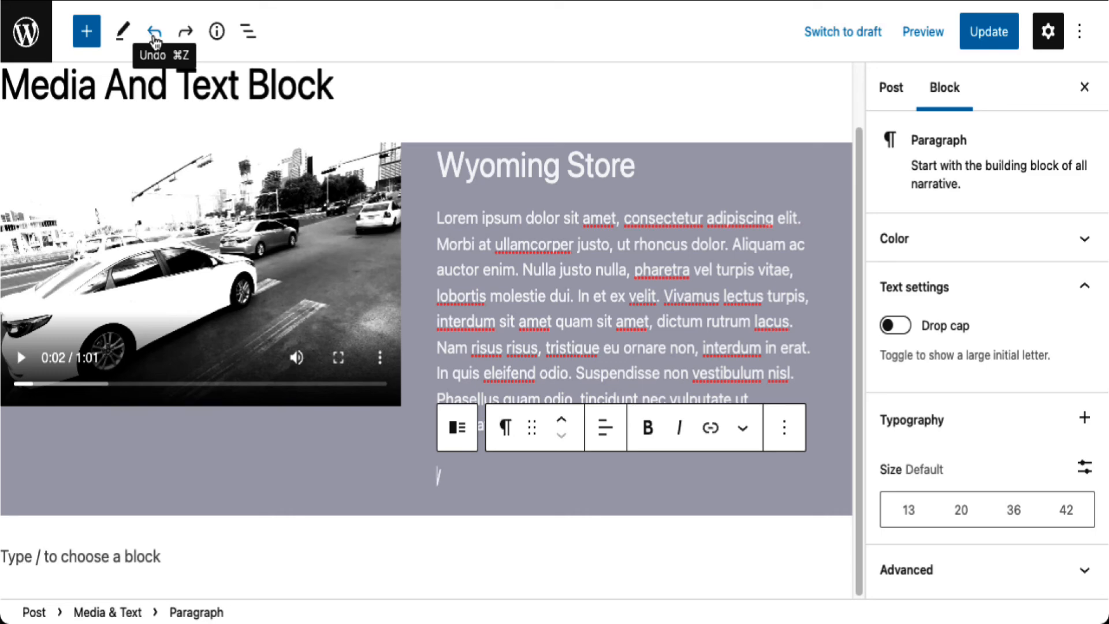
pyautogui.click(154, 36)
pyautogui.click(154, 35)
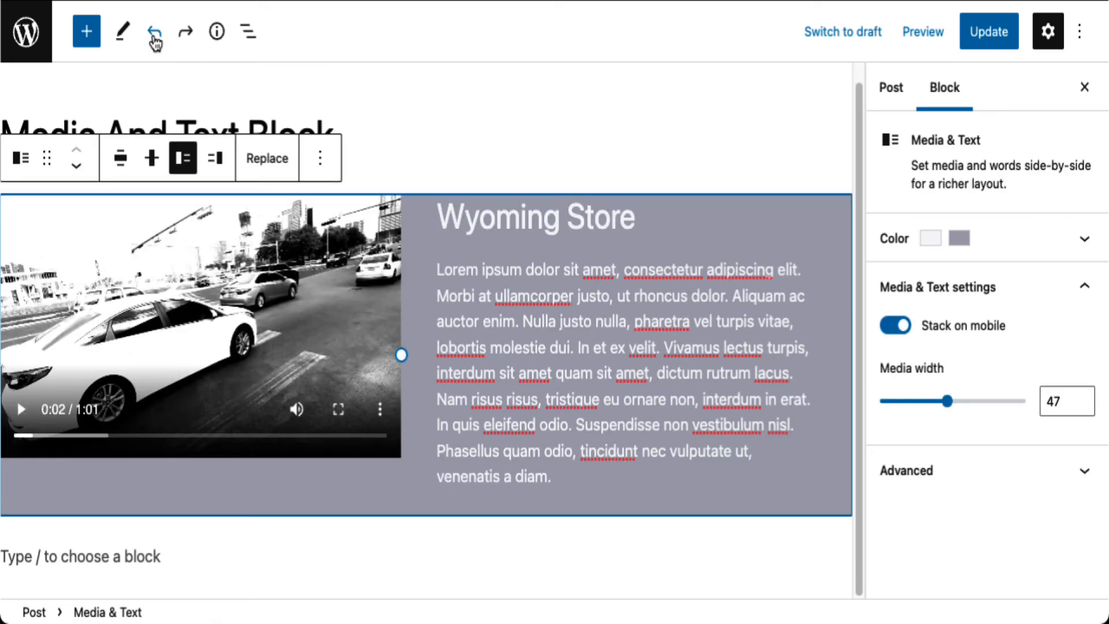
pyautogui.click(154, 36)
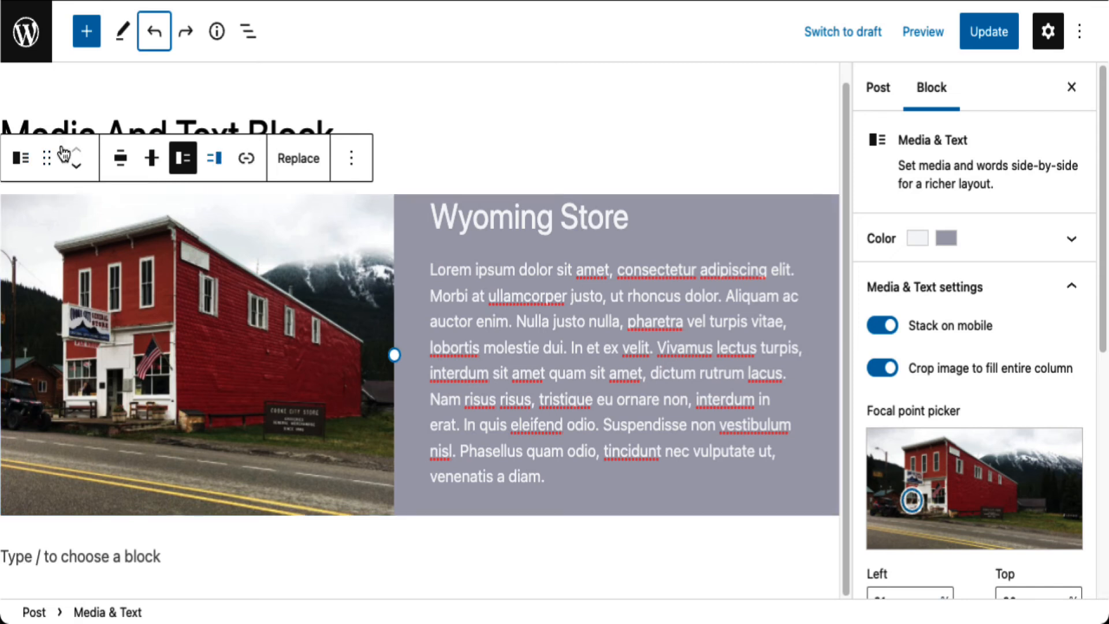
# Step: Remove the Media & Text block's wide-width alignment, preview the post in a new tab, and return to the editor
pyautogui.click(129, 164)
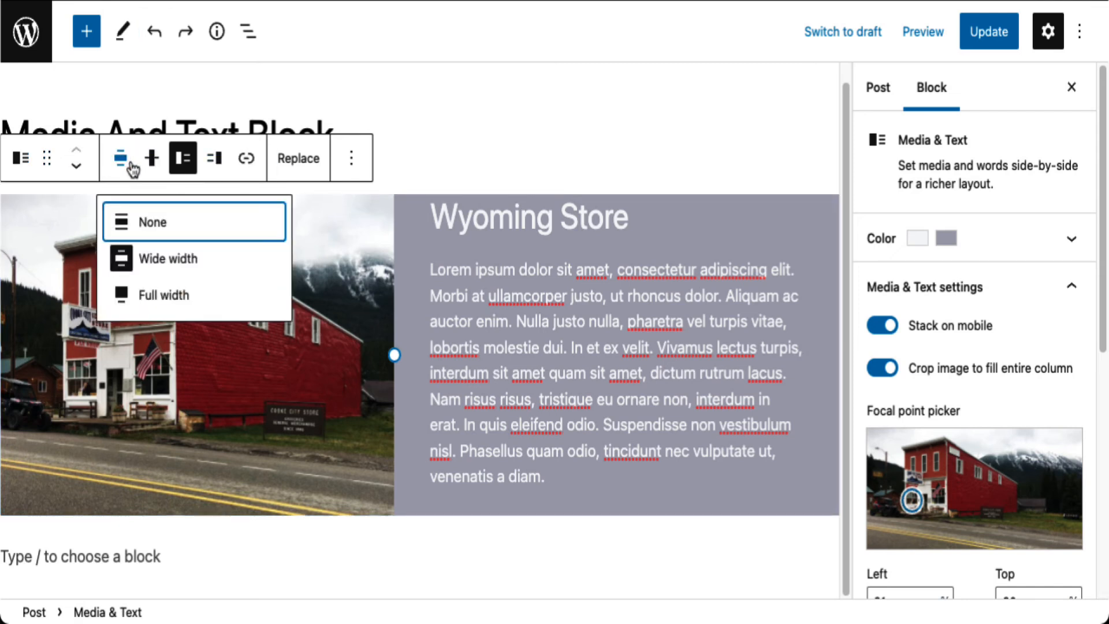
pyautogui.click(228, 265)
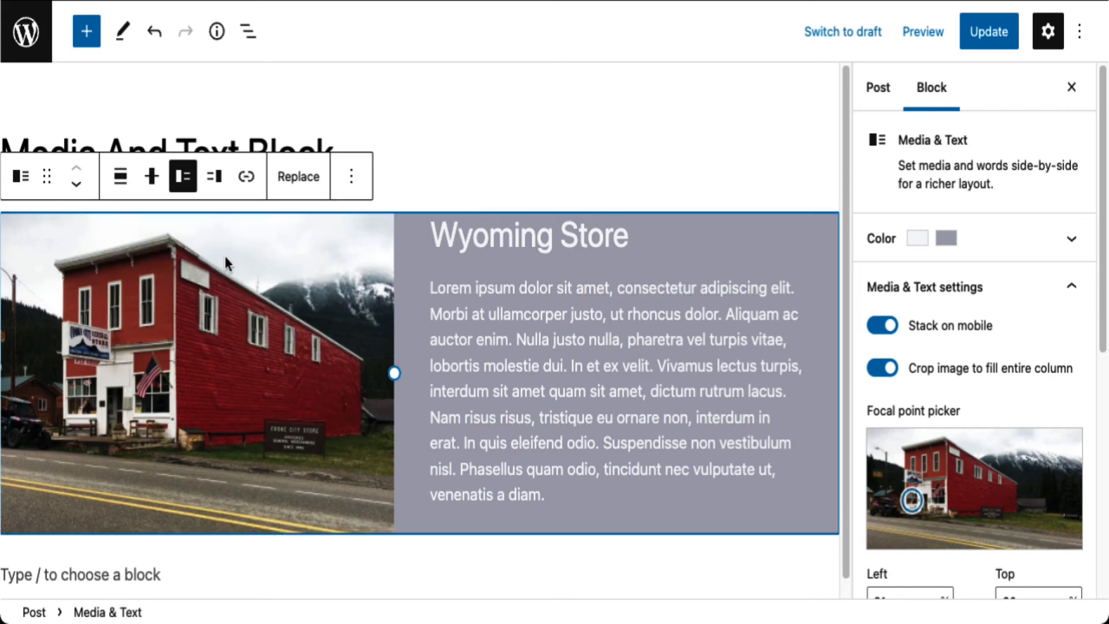
pyautogui.click(920, 44)
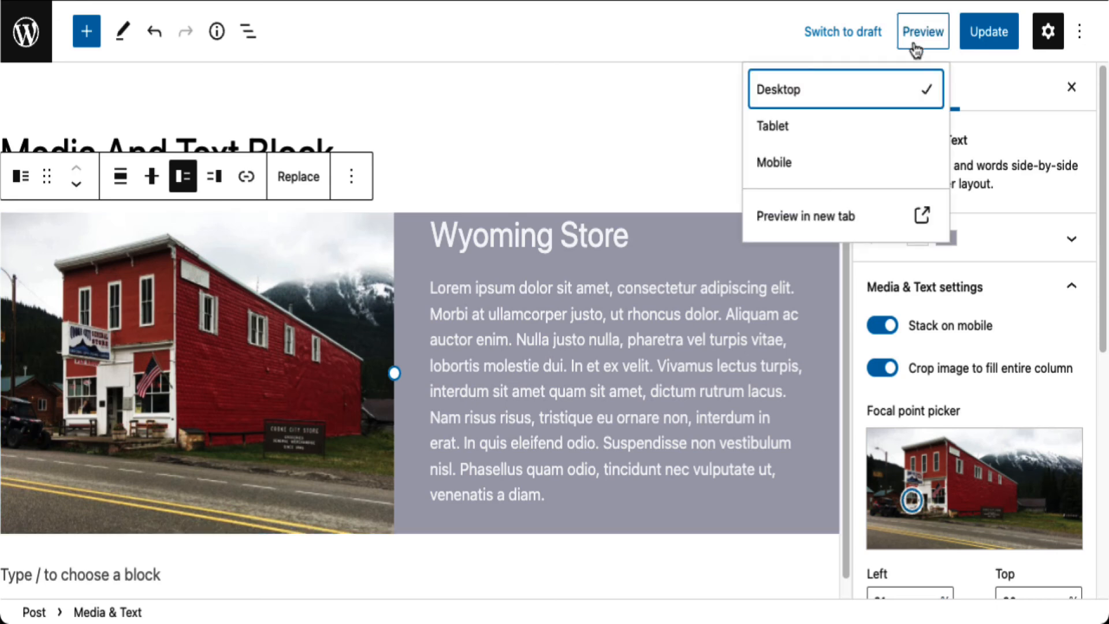
pyautogui.click(811, 211)
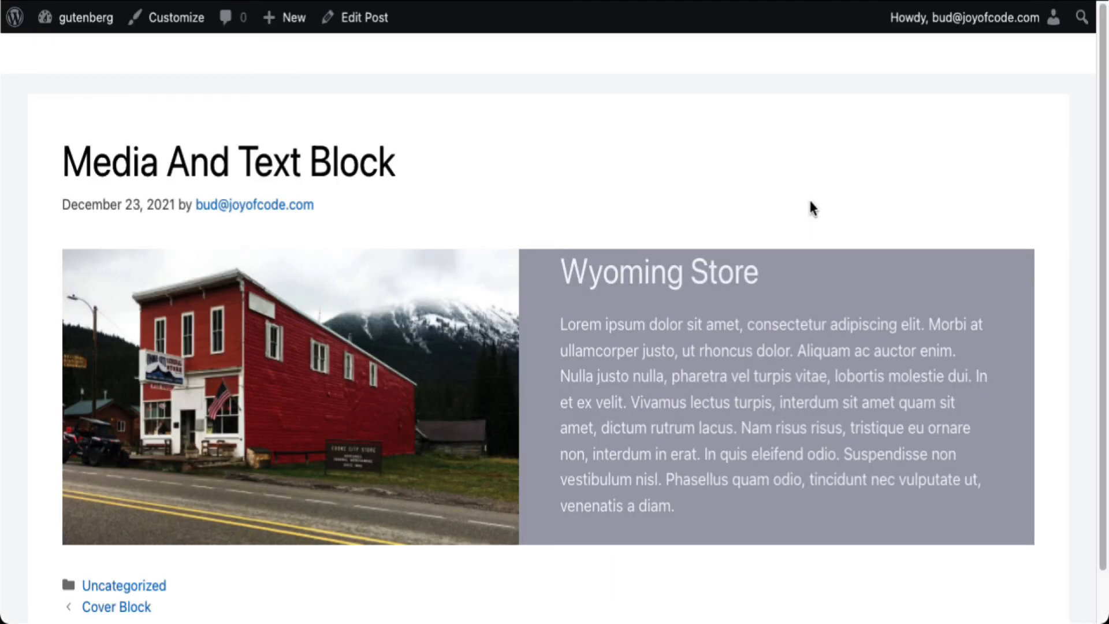
pyautogui.click(722, 5)
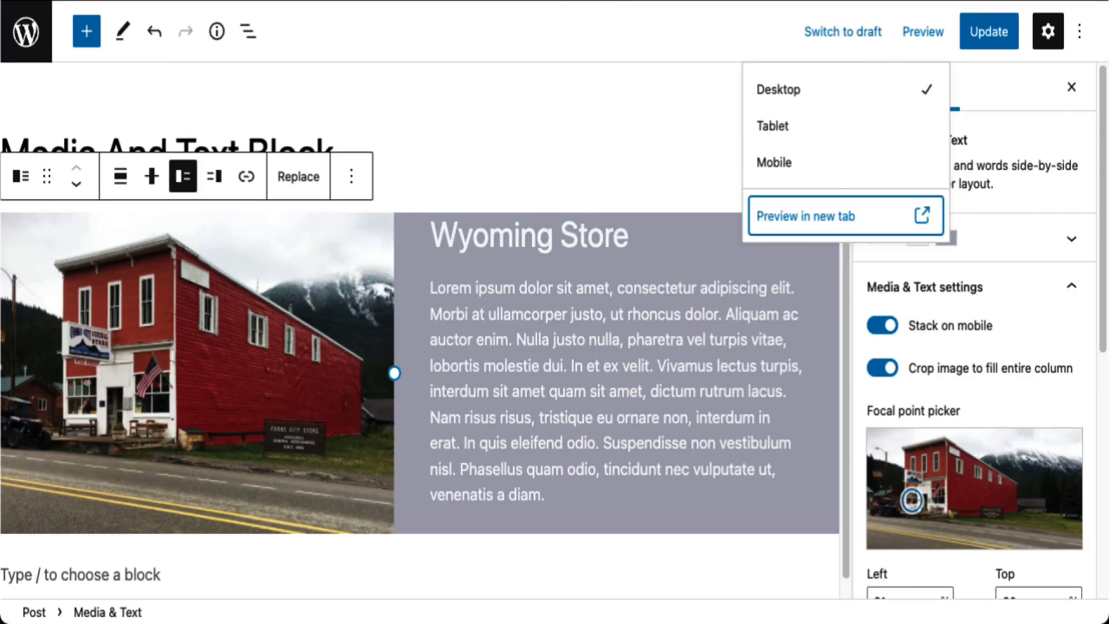
# Step: Set the Media & Text block's alignment to full width and preview the post in a new tab
pyautogui.click(118, 188)
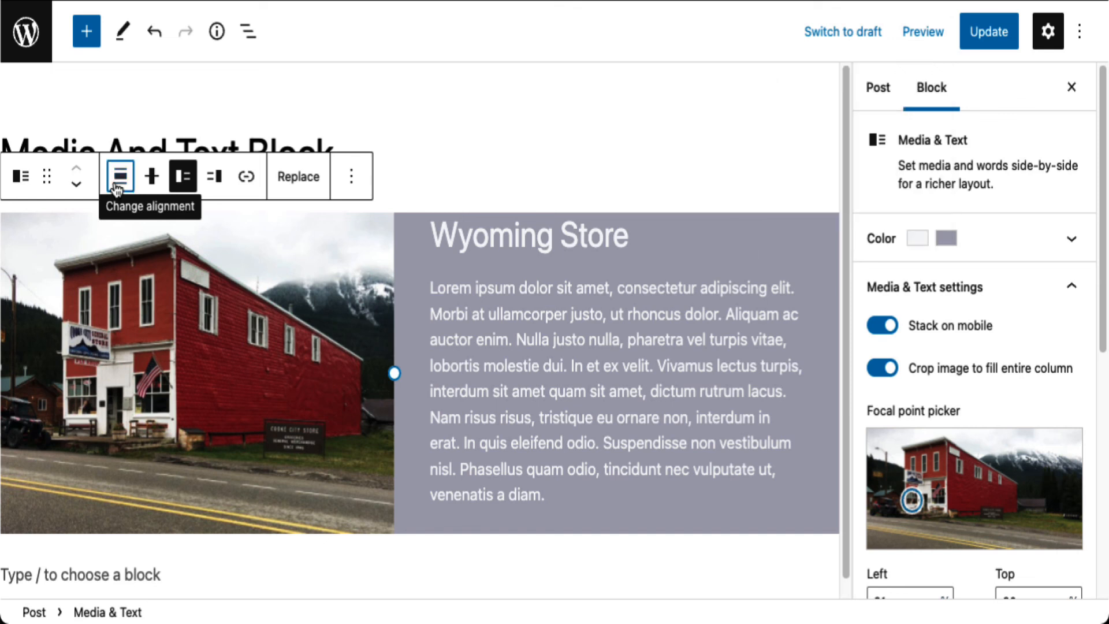
pyautogui.click(168, 316)
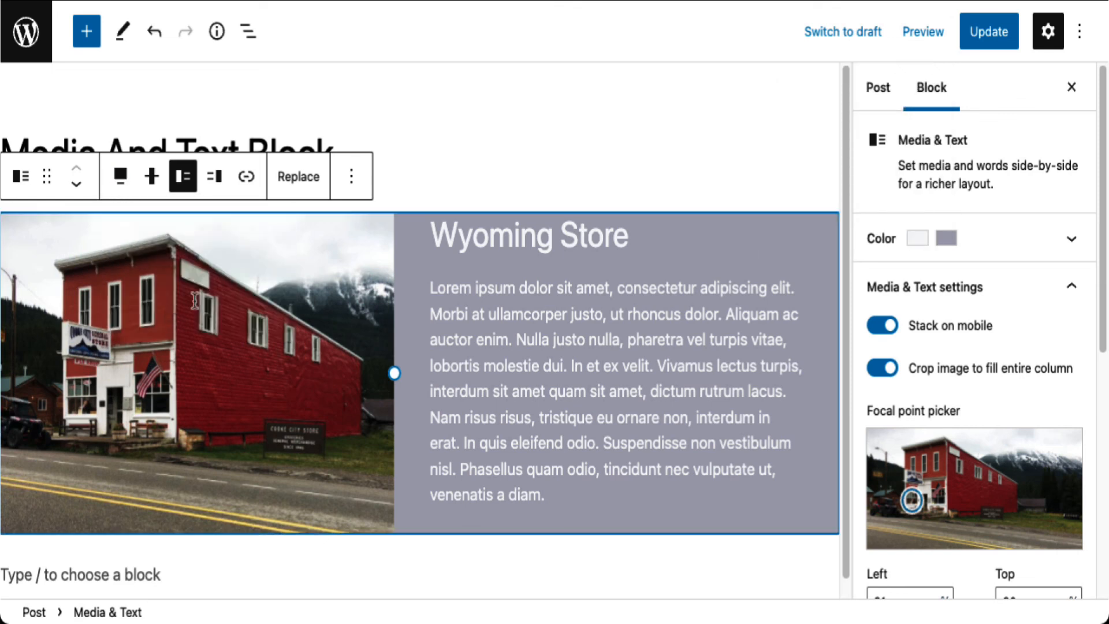
pyautogui.click(926, 35)
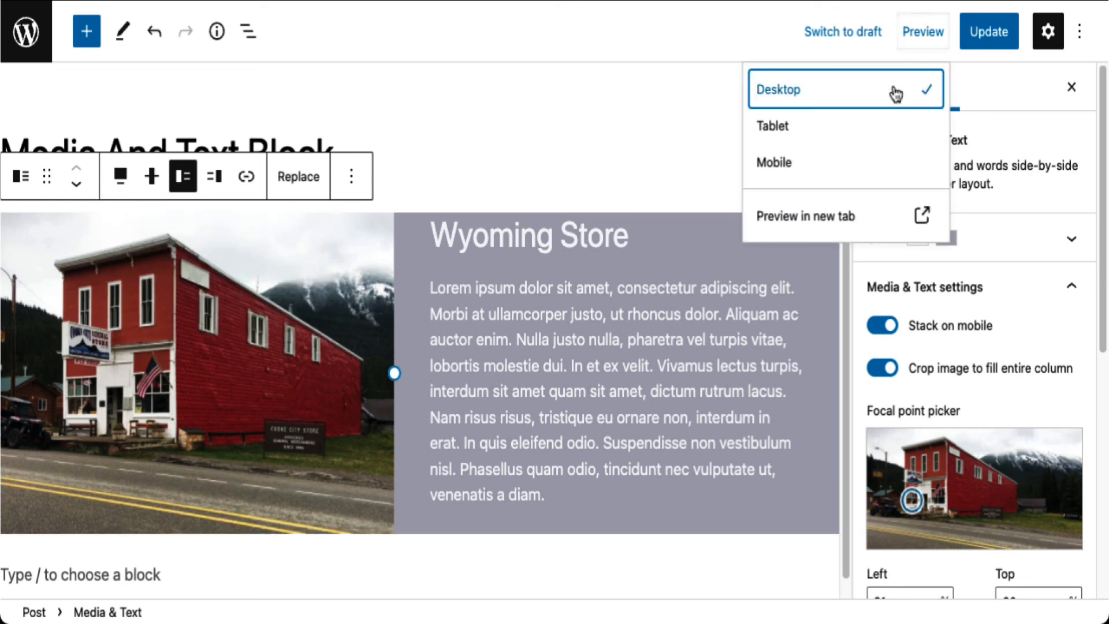
pyautogui.click(827, 217)
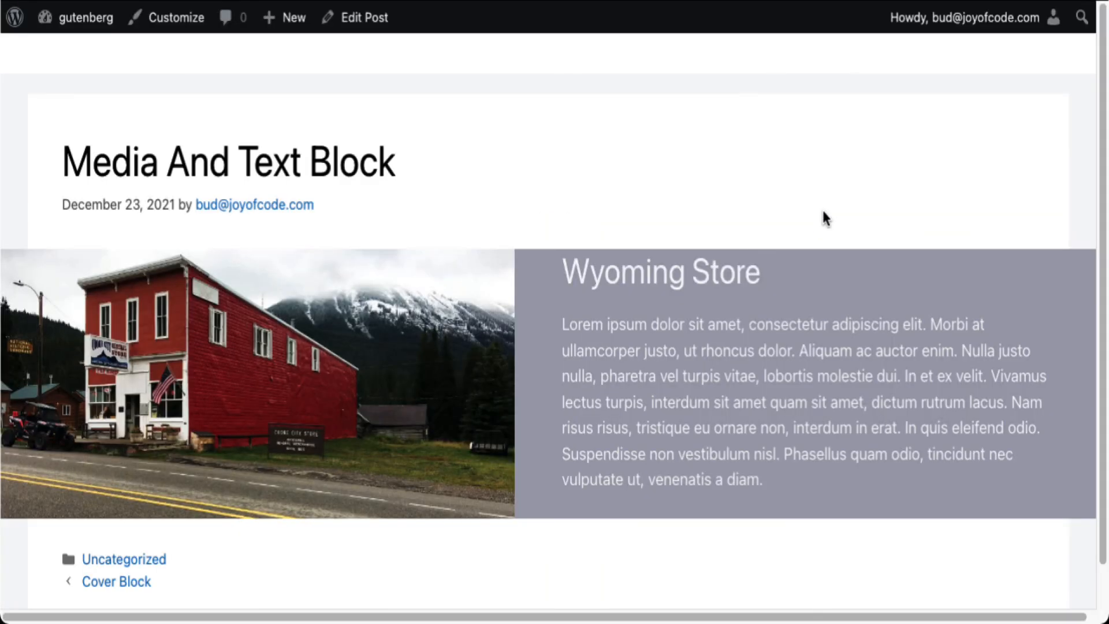